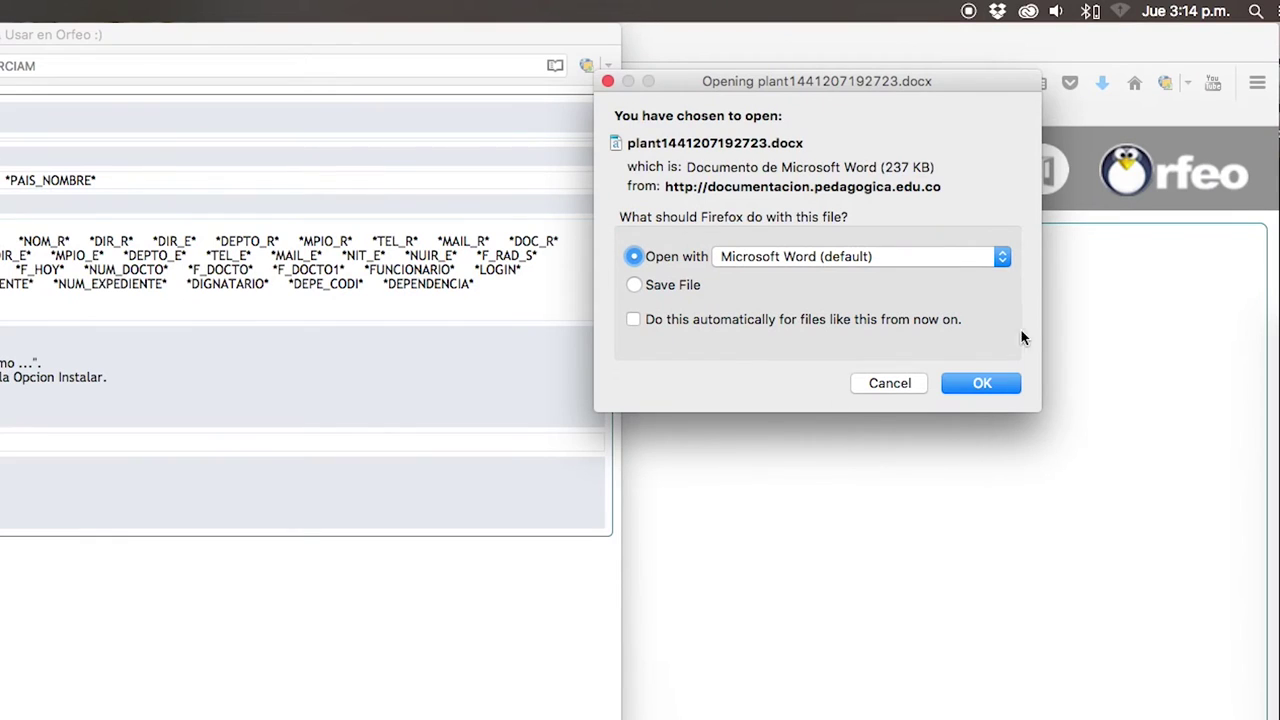
Step: Open the downloaded template plant1441207192723.docx in Microsoft Word
{"action": "left_click", "coordinate": [960, 384]}
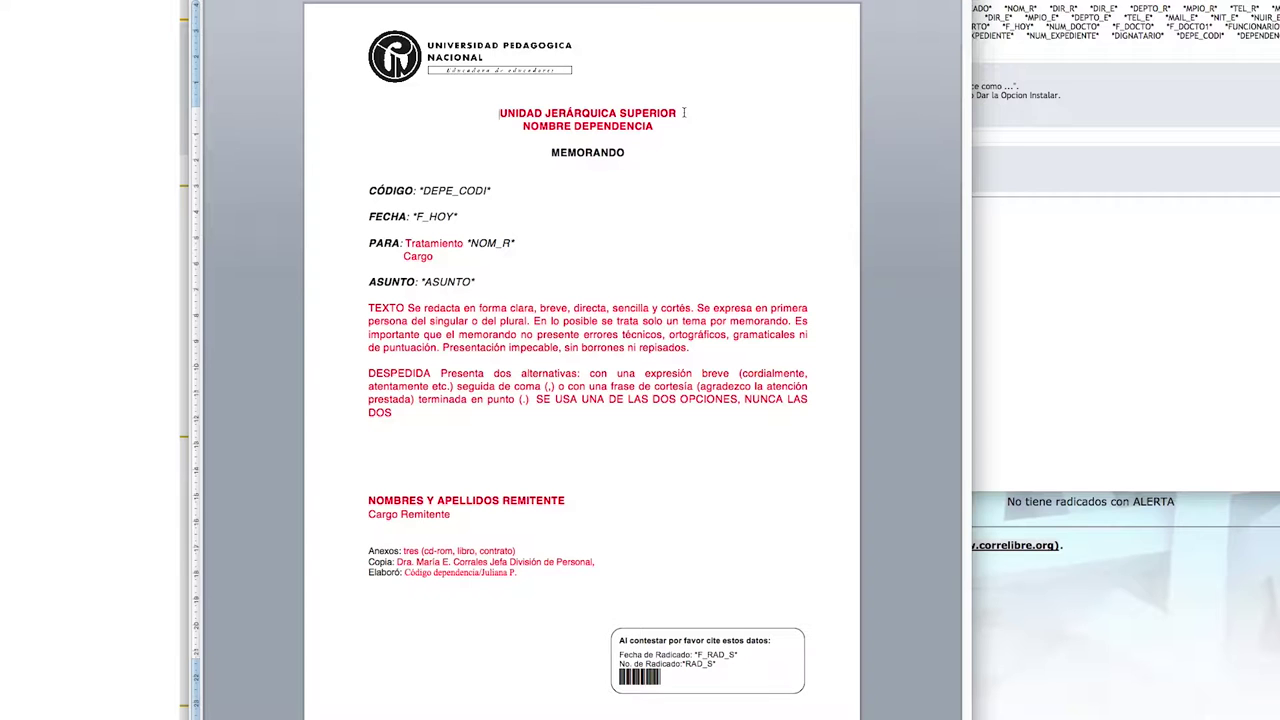
Step: Replace the heading placeholders with 'VICERRECTORIA ADMINISTRATIVA Y FINANCIERA' and 'SUBDIRECCIÓN DE SERVICIOS GENERALES'
{"action": "left_click_drag", "start_coordinate": [373, 177], "coordinate": [283, 177]}
{"action": "type", "text": "VICERRECTORI"}
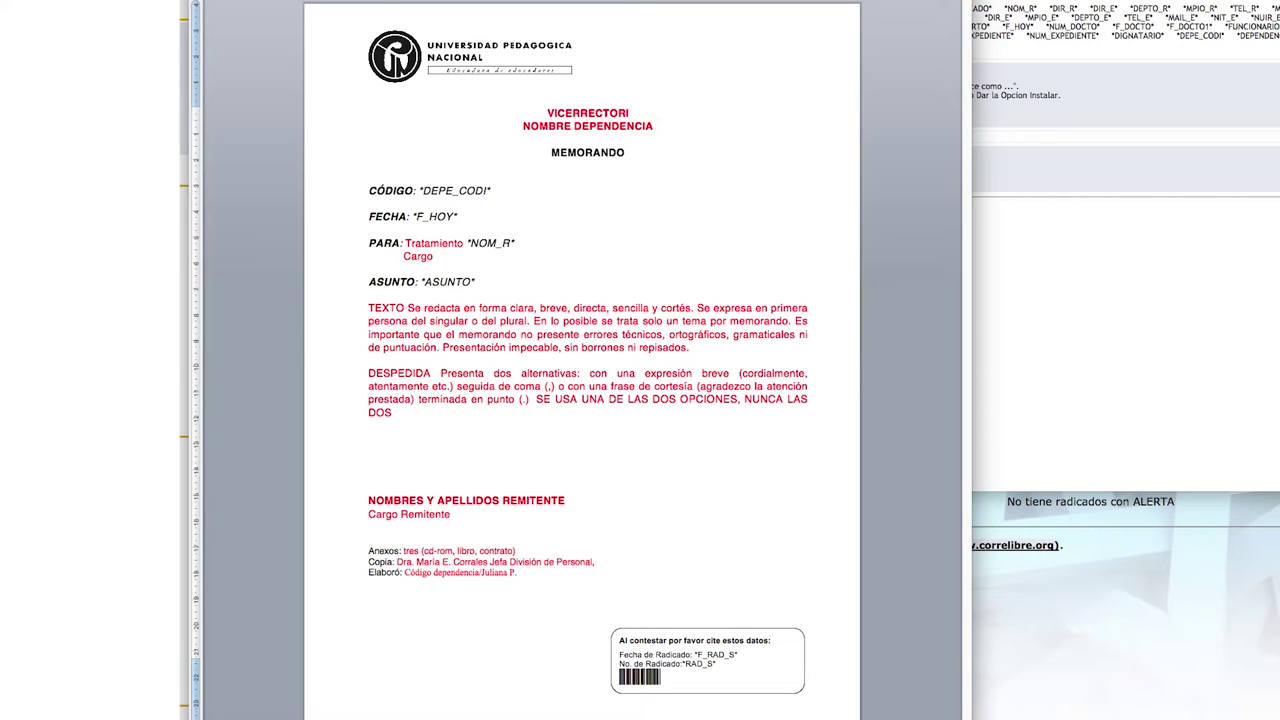
{"action": "type", "text": "A ADMINISTRATIVA Y FINANCIERA"}
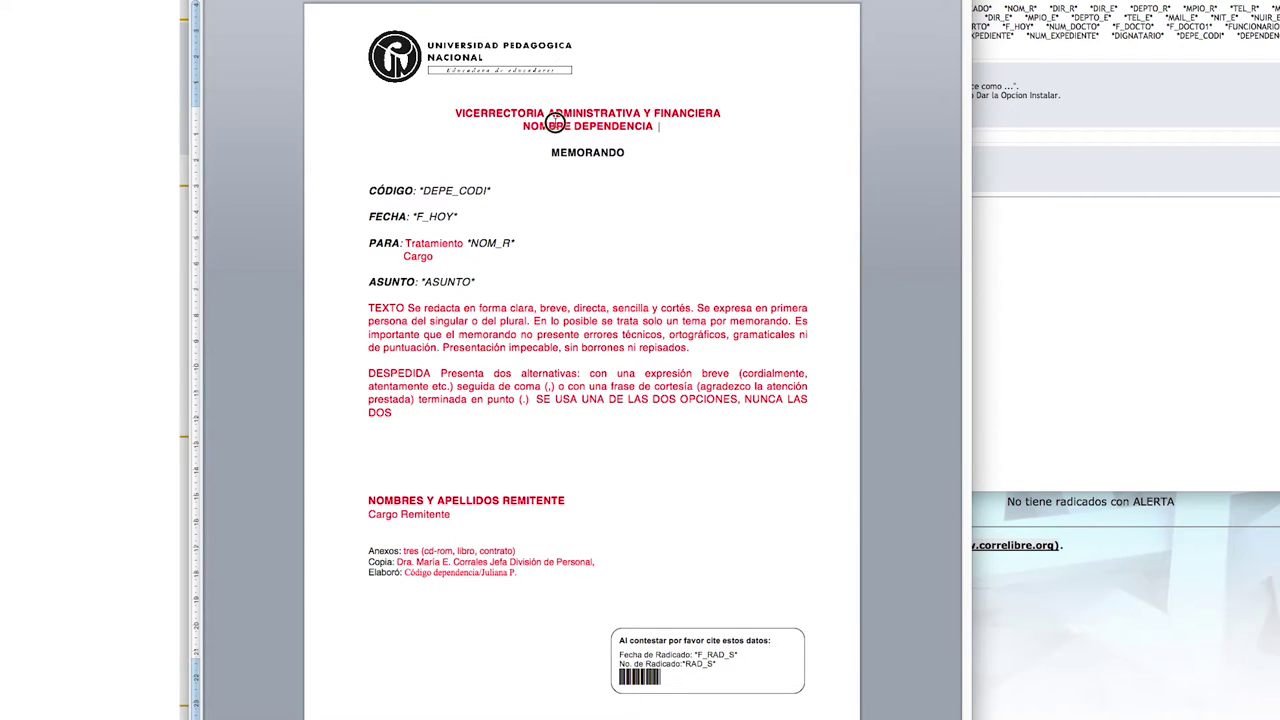
{"action": "left_click_drag", "start_coordinate": [522, 126], "coordinate": [593, 126]}
{"action": "type", "text": "SUBDIRECCIÓN DE SERVICIOS GENERALES"}
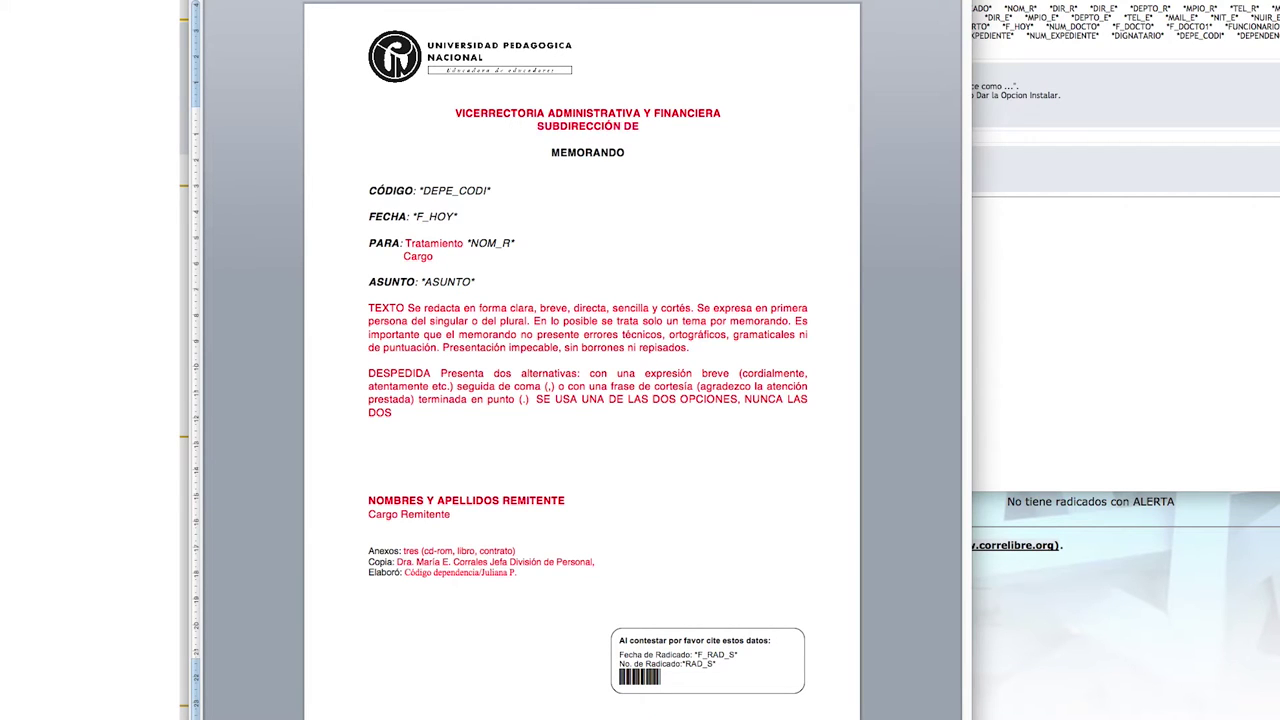
Step: Paste the letter body, then enter the sender's name and position 'Subdirector de Servicios Generales'
{"action": "left_click_drag", "start_coordinate": [368, 308], "coordinate": [390, 420]}
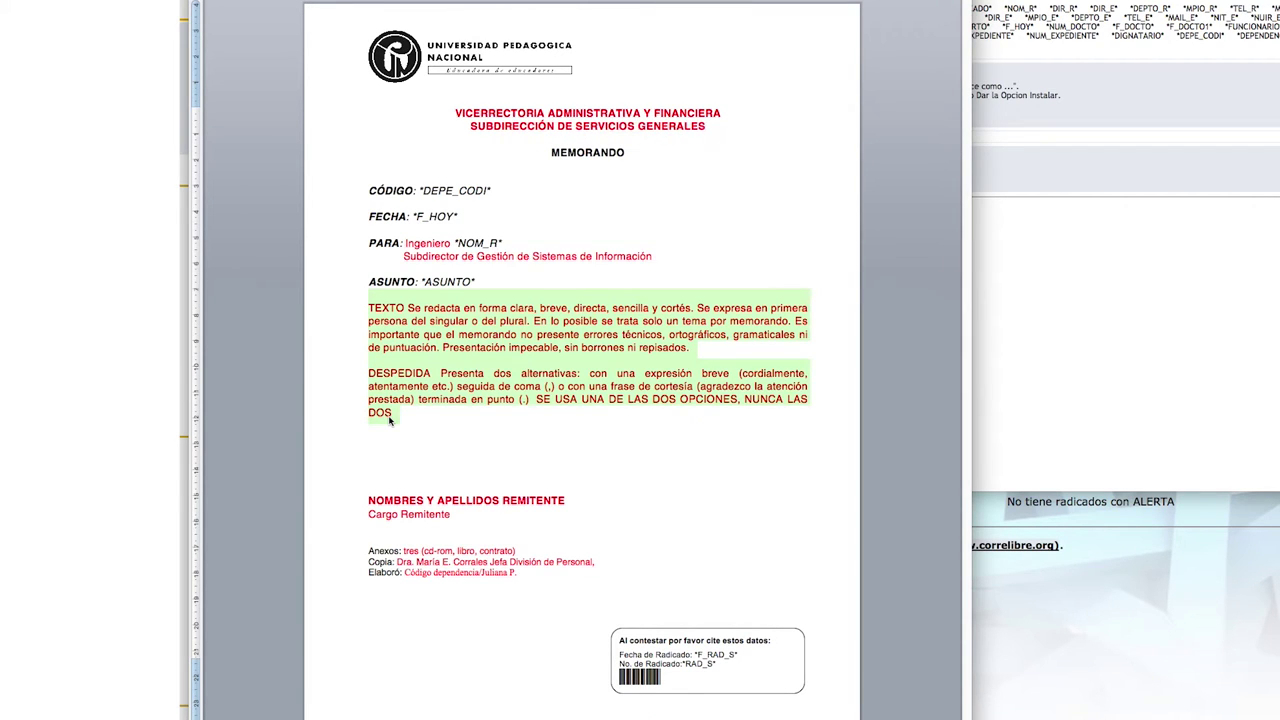
{"action": "type", "text": "Cordial Saludo Ing. Beltrán  Continuando con el proceso de implementación del aplicativo ORFEO, solicito se remita de manera formal, a la SSG-Archivo y Correspondencia la dirección de correo electrónico autorizada a la cual se reportarán las notificaciones que el aplicativo ORFEO genere, cada vez que haya un radicado para su dependencia.  Lo anterior debido a que se requiere actualizar la información."}
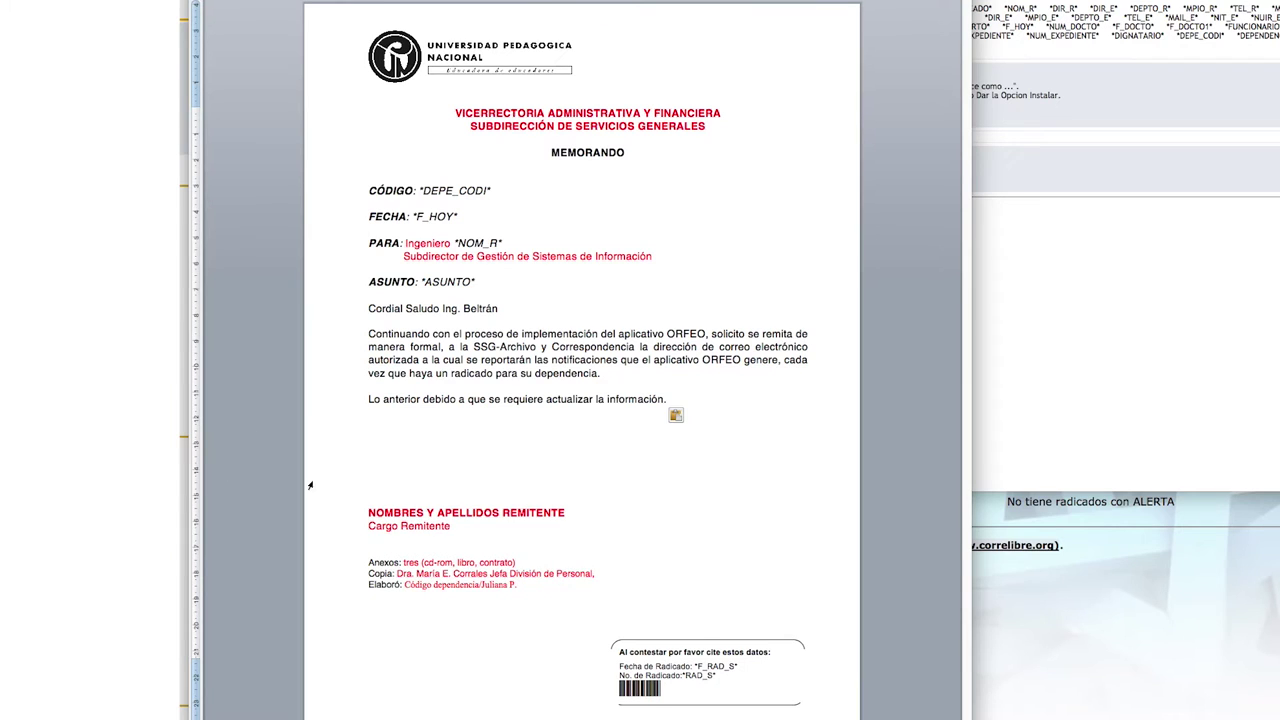
{"action": "triple_click", "coordinate": [466, 512]}
{"action": "triple_click", "coordinate": [409, 525]}
{"action": "type", "text": "Subdirector de Servicios Generales"}
Step: Replace the Anexos, Copia and Elaboró lines with Proyectó and Revisó lines, make everything black, and save
{"action": "left_click_drag", "start_coordinate": [368, 562], "coordinate": [516, 585]}
{"action": "type", "text": "Proyectó: SSG-AyC/Johana M Revisó: SSG-AyC/Sandra P."}
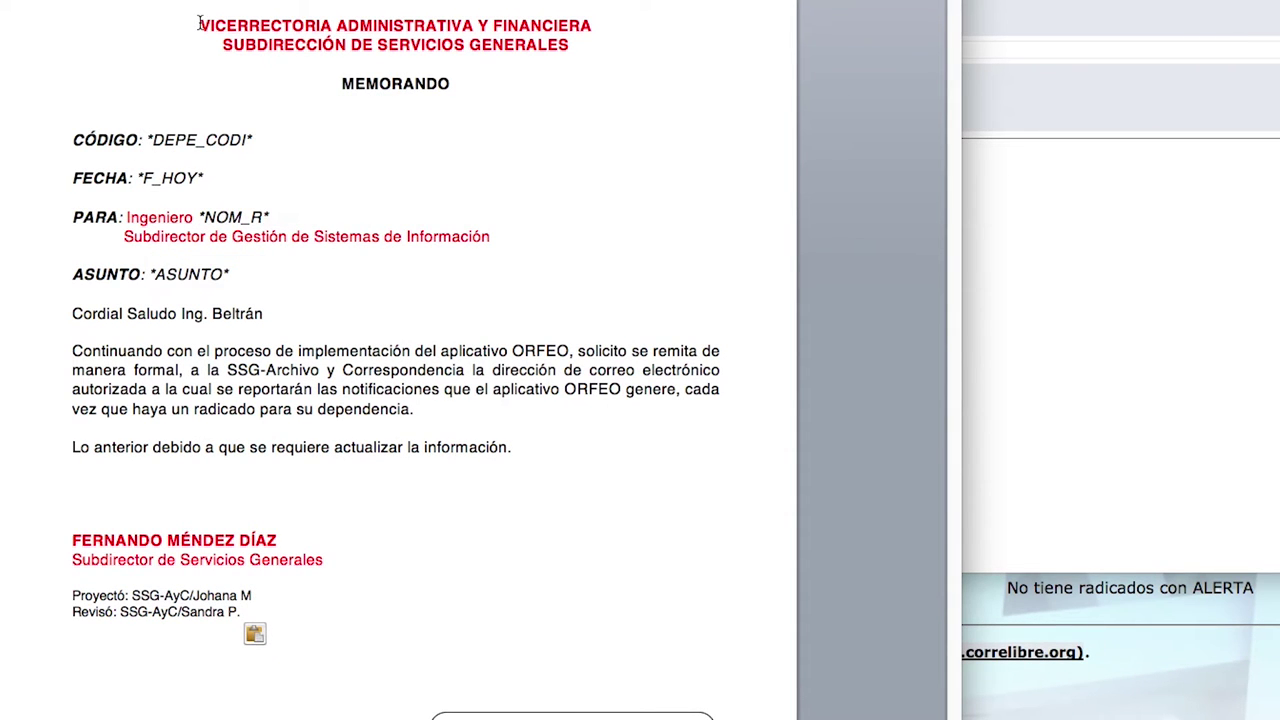
{"action": "left_click_drag", "start_coordinate": [199, 22], "coordinate": [470, 515]}
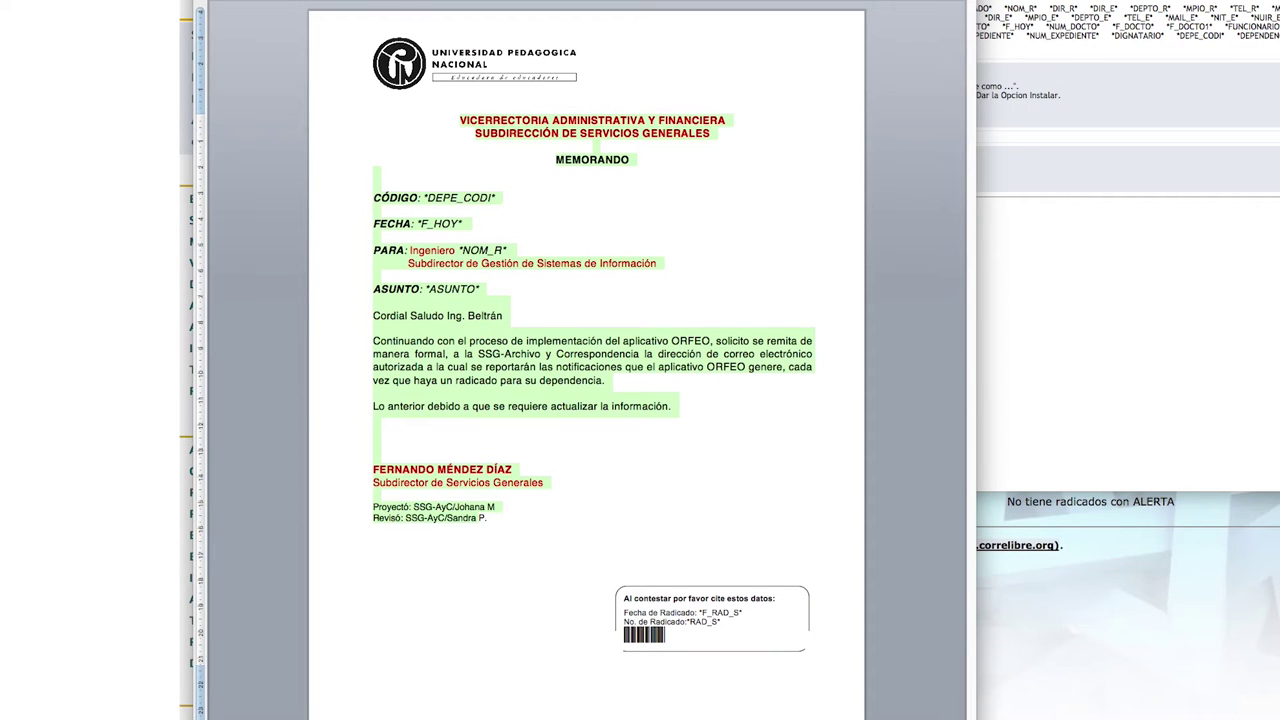
{"action": "left_click", "coordinate": [650, 182]}
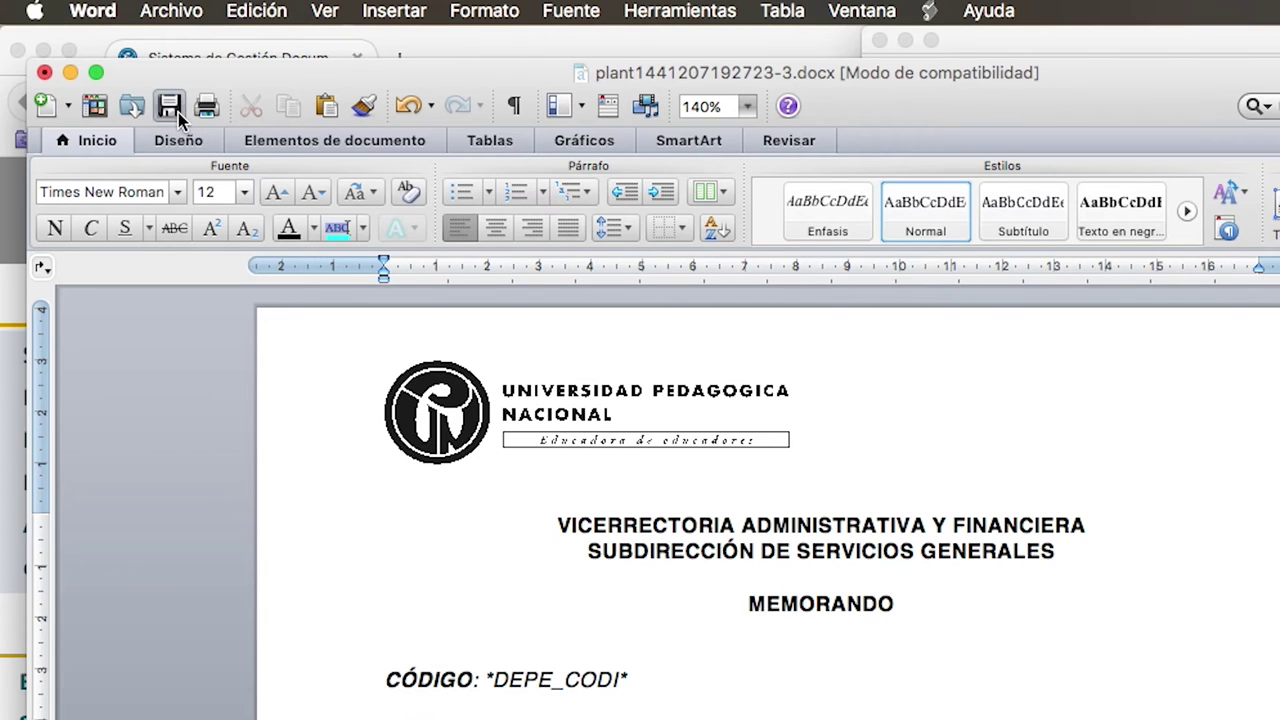
{"action": "left_click", "coordinate": [172, 107]}
Step: Save the memo in the Memorandos folder as 'Memorando SSI .docx', fixing the mistyped extension
{"action": "left_click", "coordinate": [278, 153]}
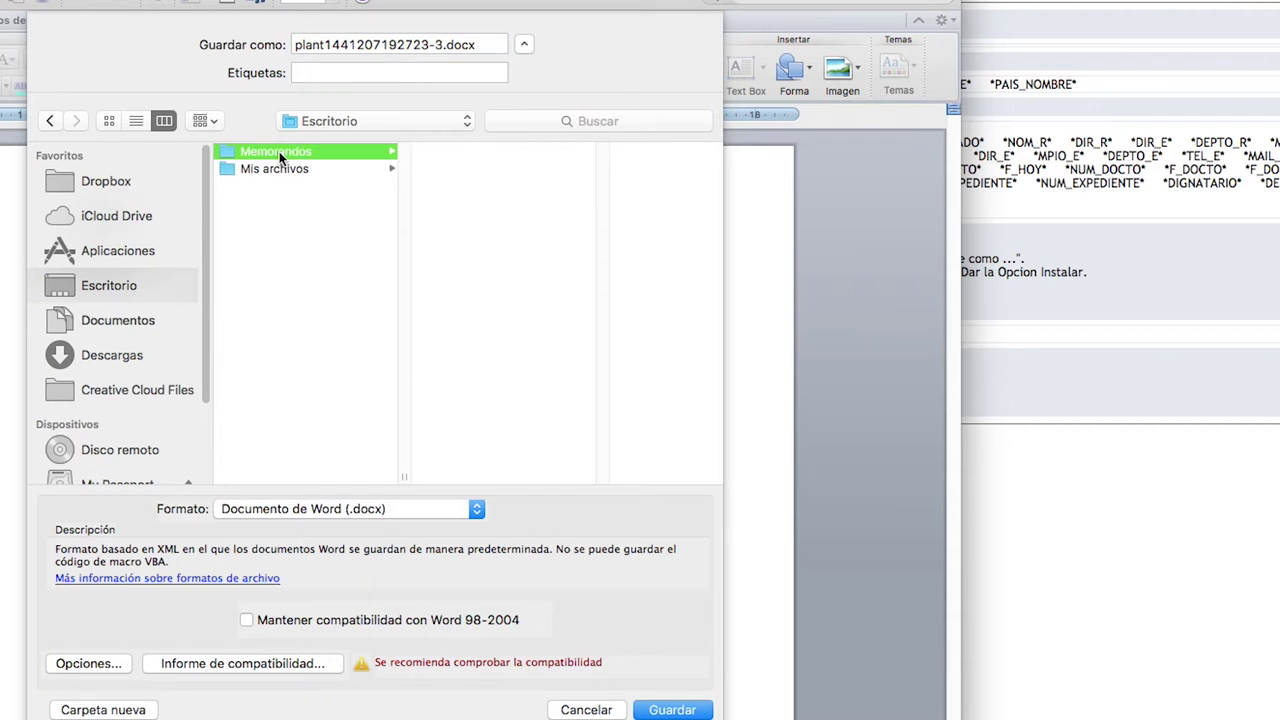
{"action": "key", "text": "Tab"}
{"action": "type", "text": "M"}
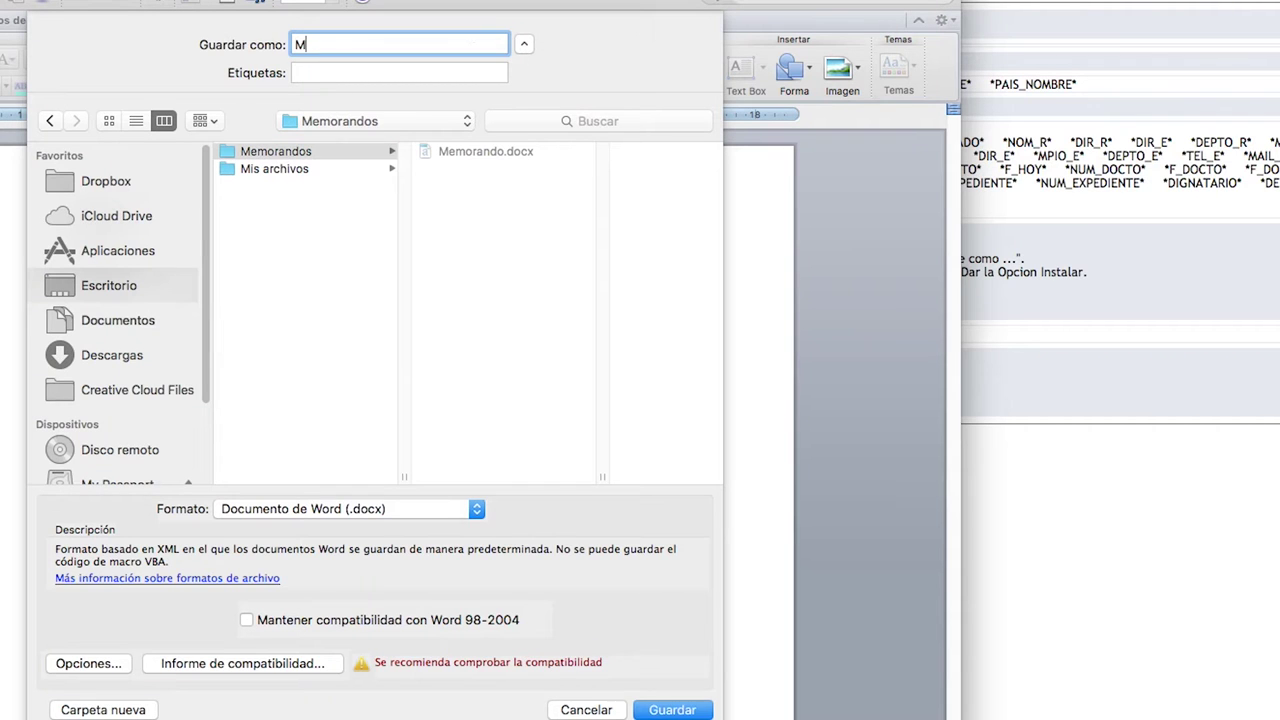
{"action": "type", "text": "emorando SSI .doxc"}
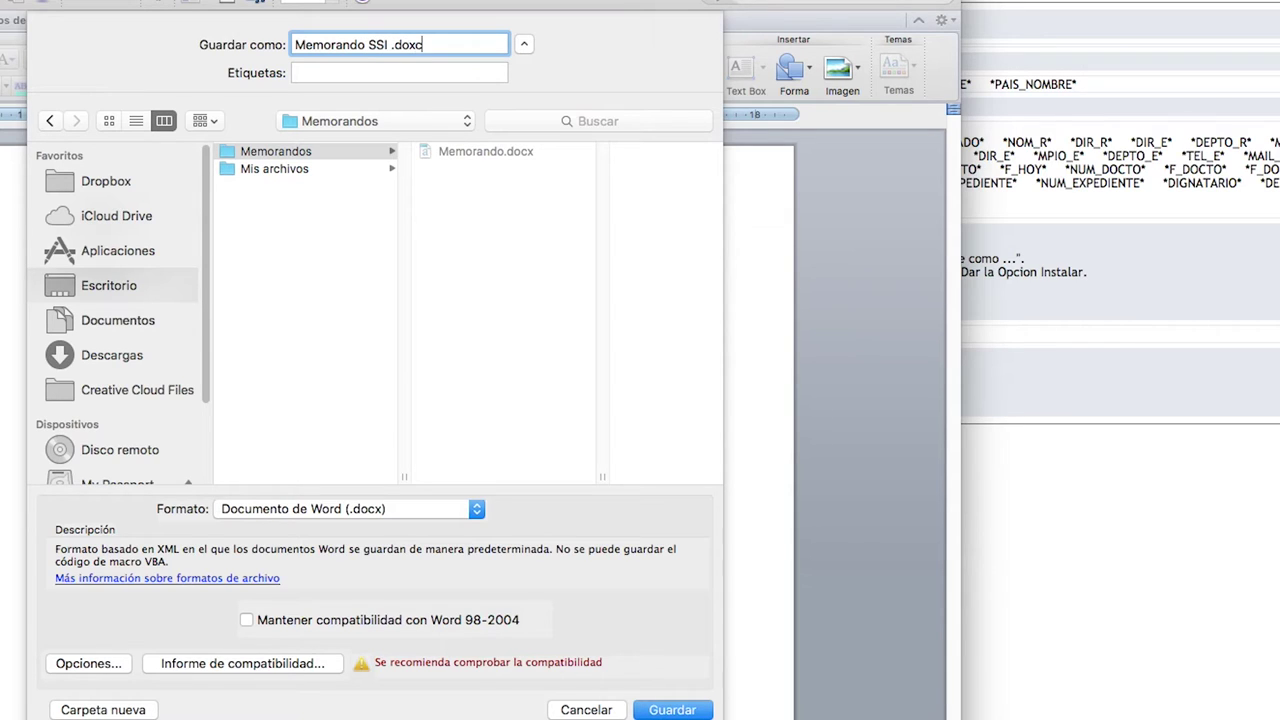
{"action": "key", "text": "BackSpace"}
{"action": "key", "text": "BackSpace"}
{"action": "type", "text": "cx"}
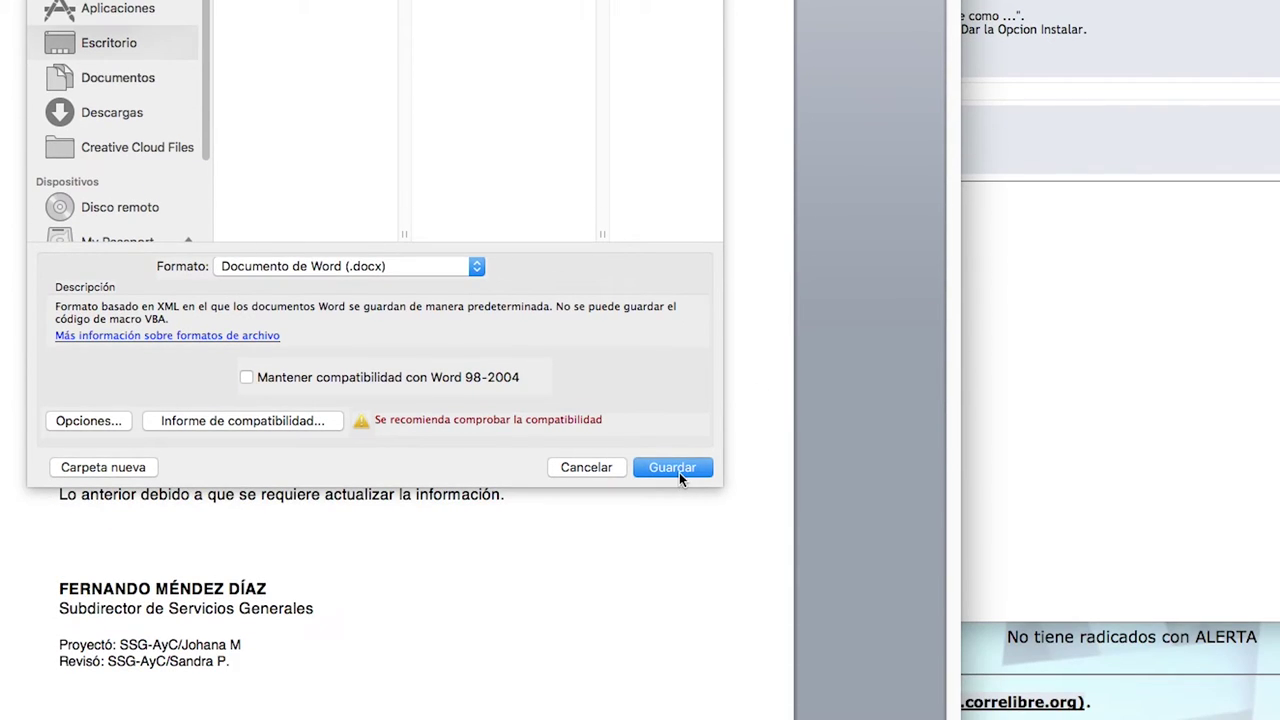
{"action": "left_click", "coordinate": [679, 613]}
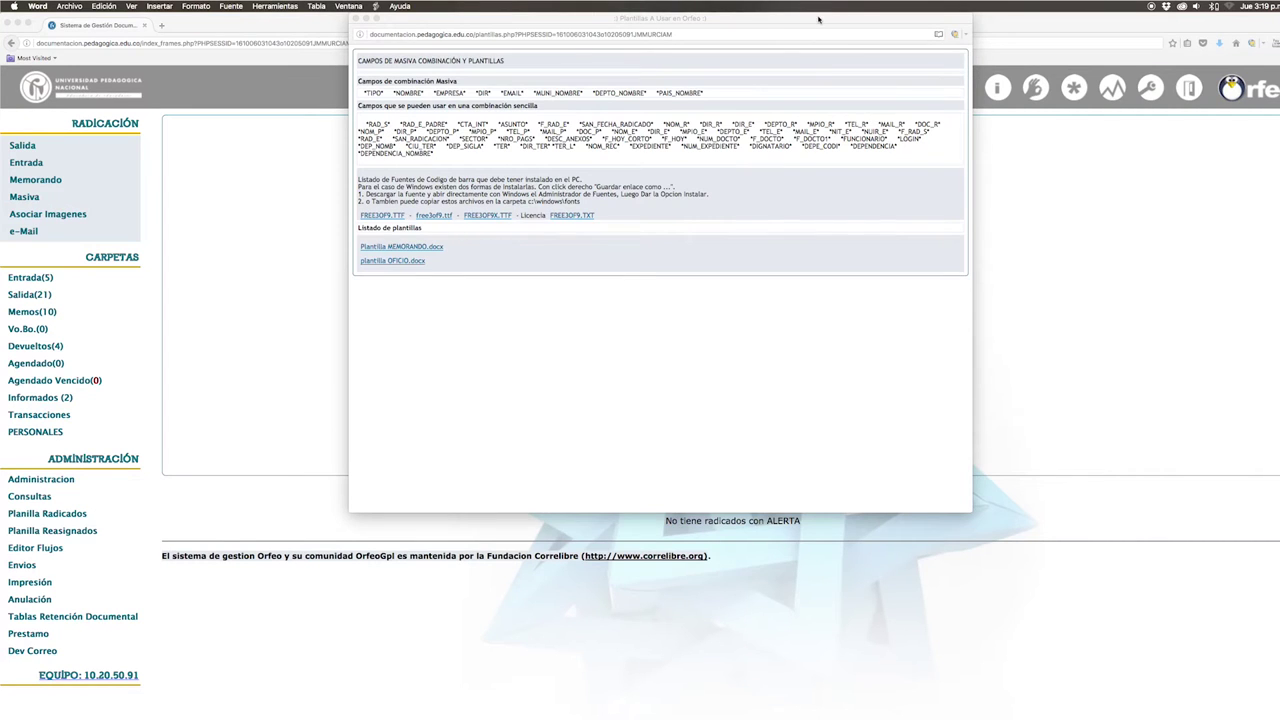
Step: Close the Plantillas popup, start a new Memorando registration with copied data, and search for the recipient
{"action": "left_click_drag", "start_coordinate": [822, 18], "coordinate": [806, 86]}
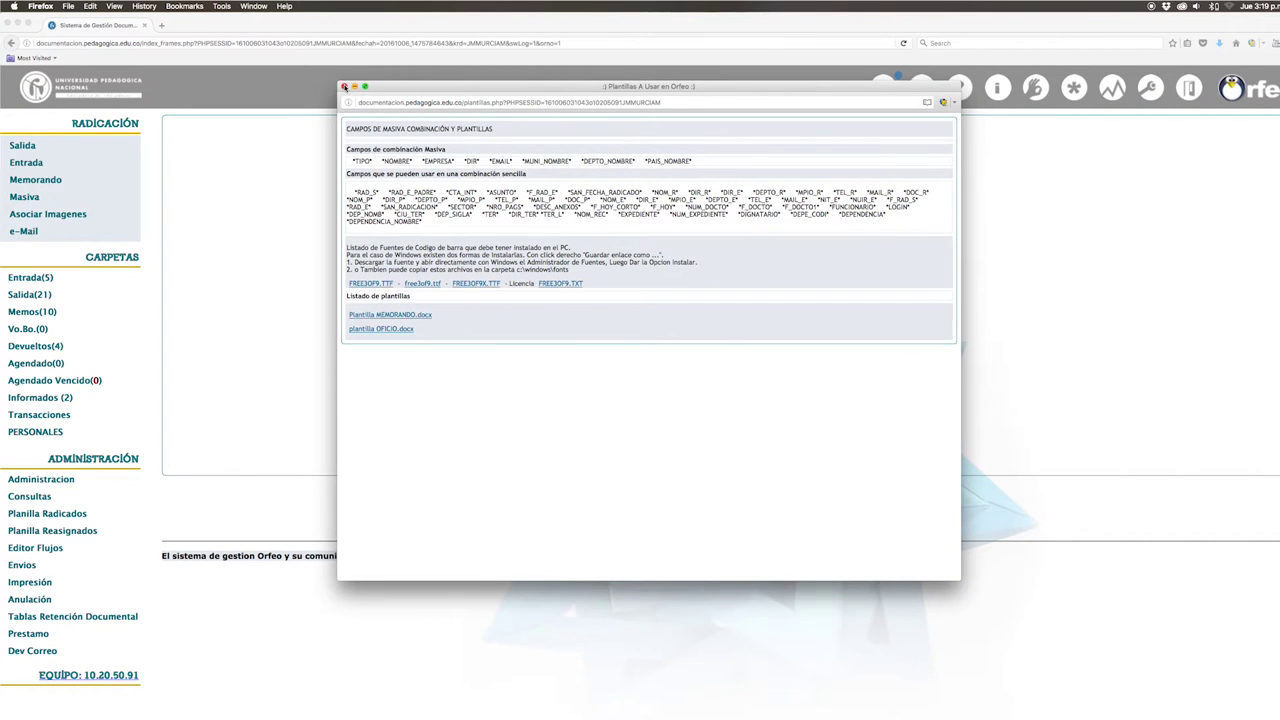
{"action": "left_click", "coordinate": [344, 86]}
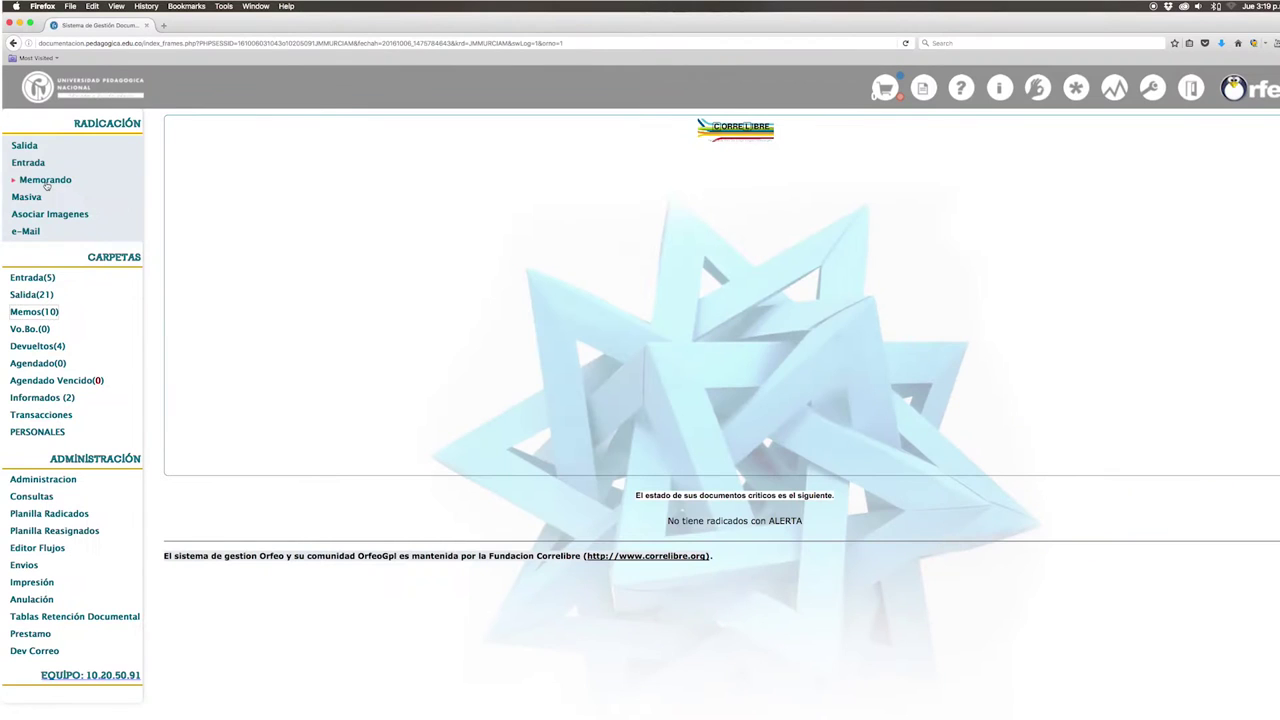
{"action": "left_click", "coordinate": [46, 184]}
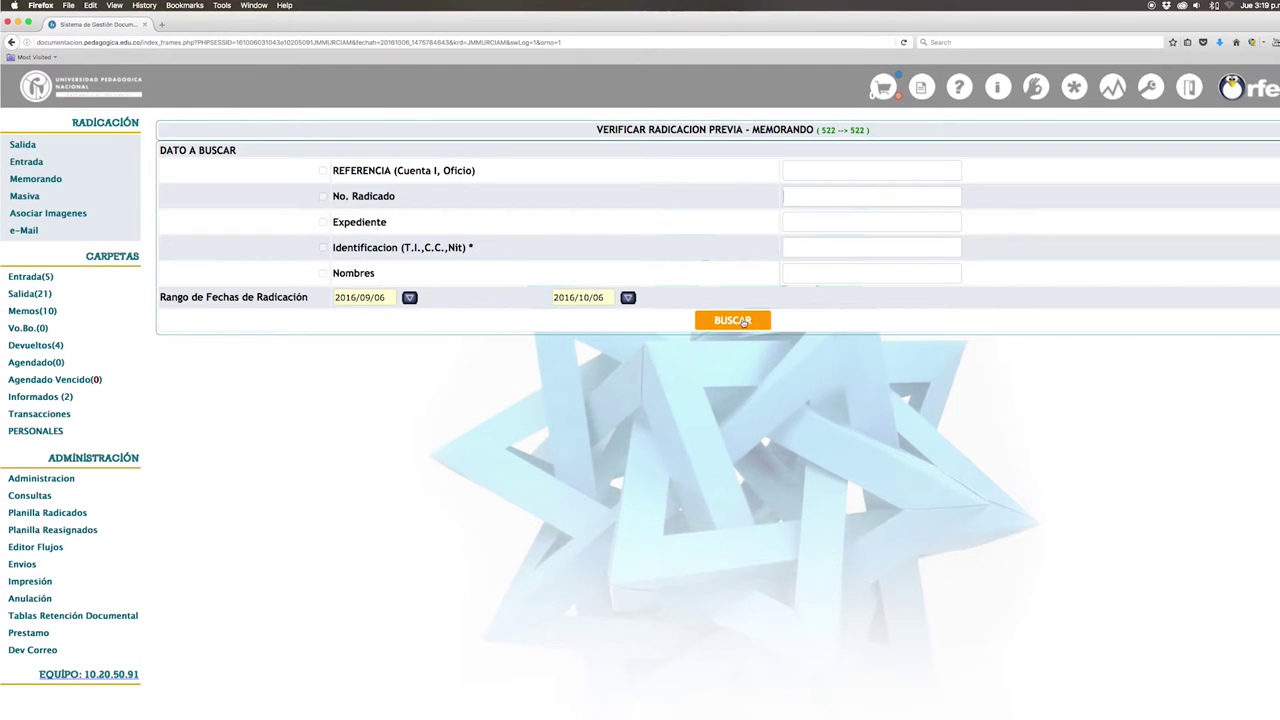
{"action": "left_click", "coordinate": [743, 322]}
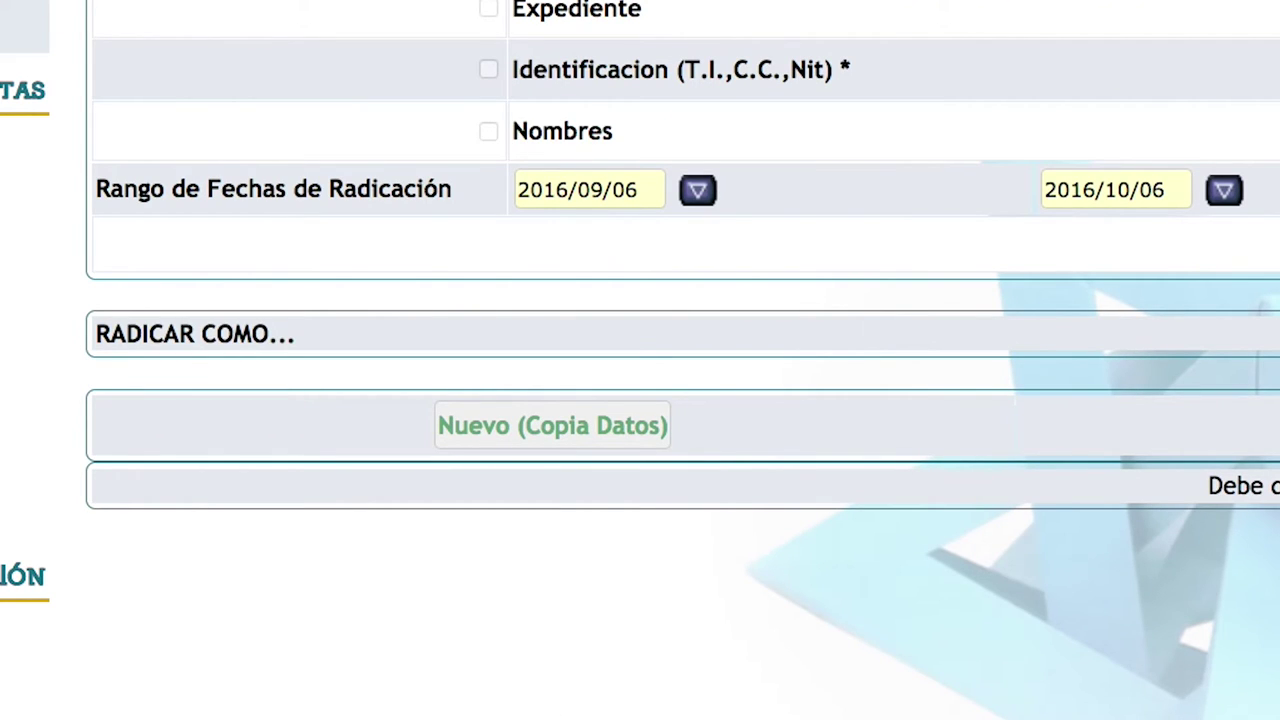
{"action": "left_click", "coordinate": [606, 437]}
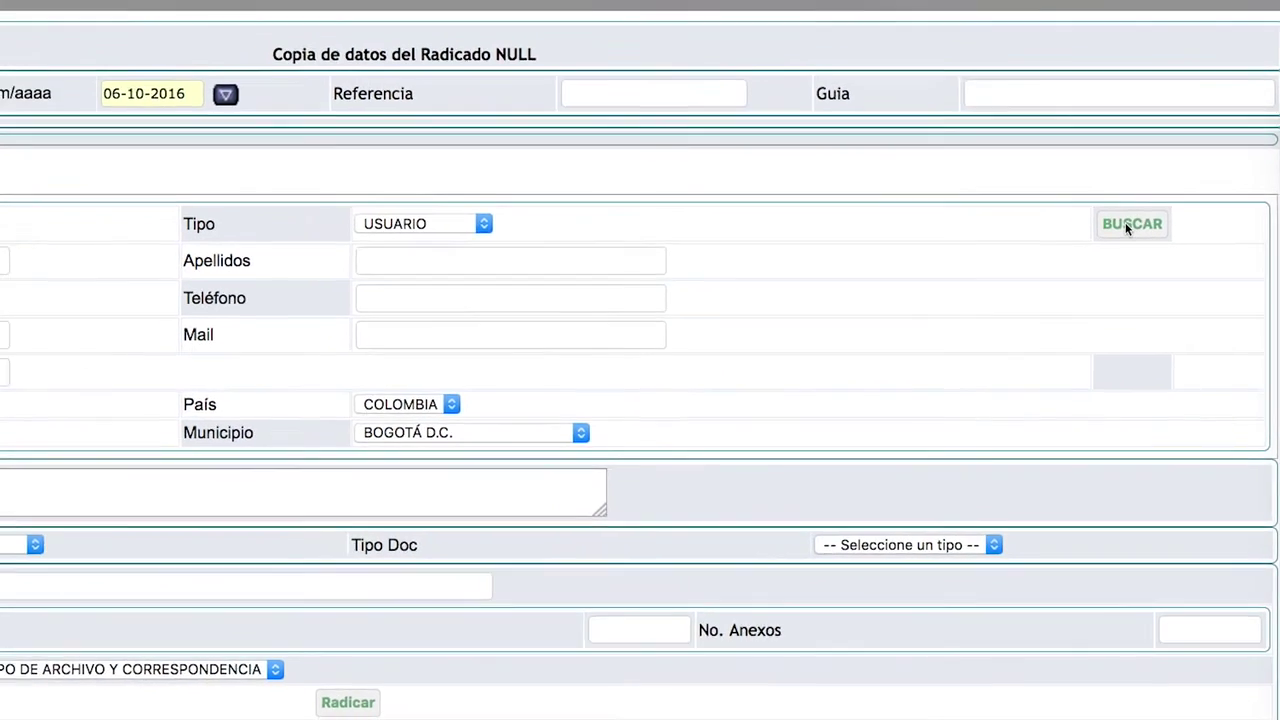
{"action": "left_click", "coordinate": [1096, 188]}
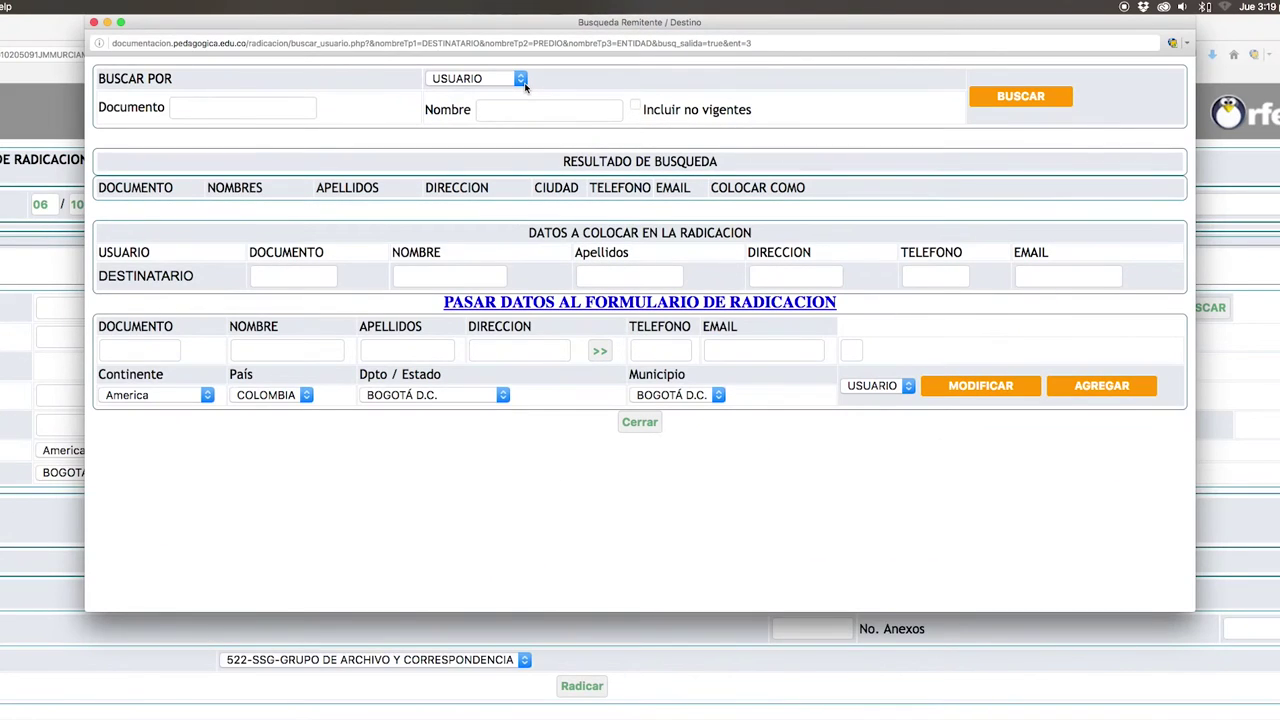
Step: Search staff members (FUNCIONARIO) for 'cesar' and pass the first result's details into the memo form
{"action": "left_click", "coordinate": [523, 84]}
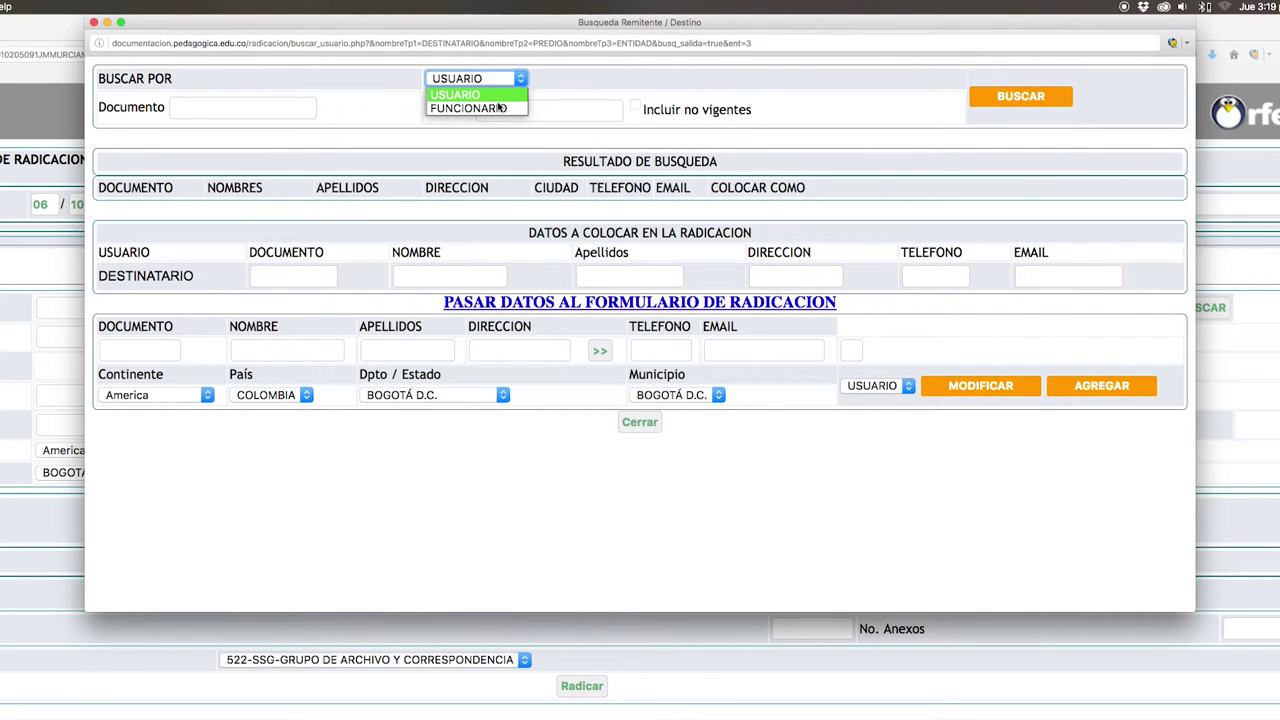
{"action": "left_click", "coordinate": [497, 108]}
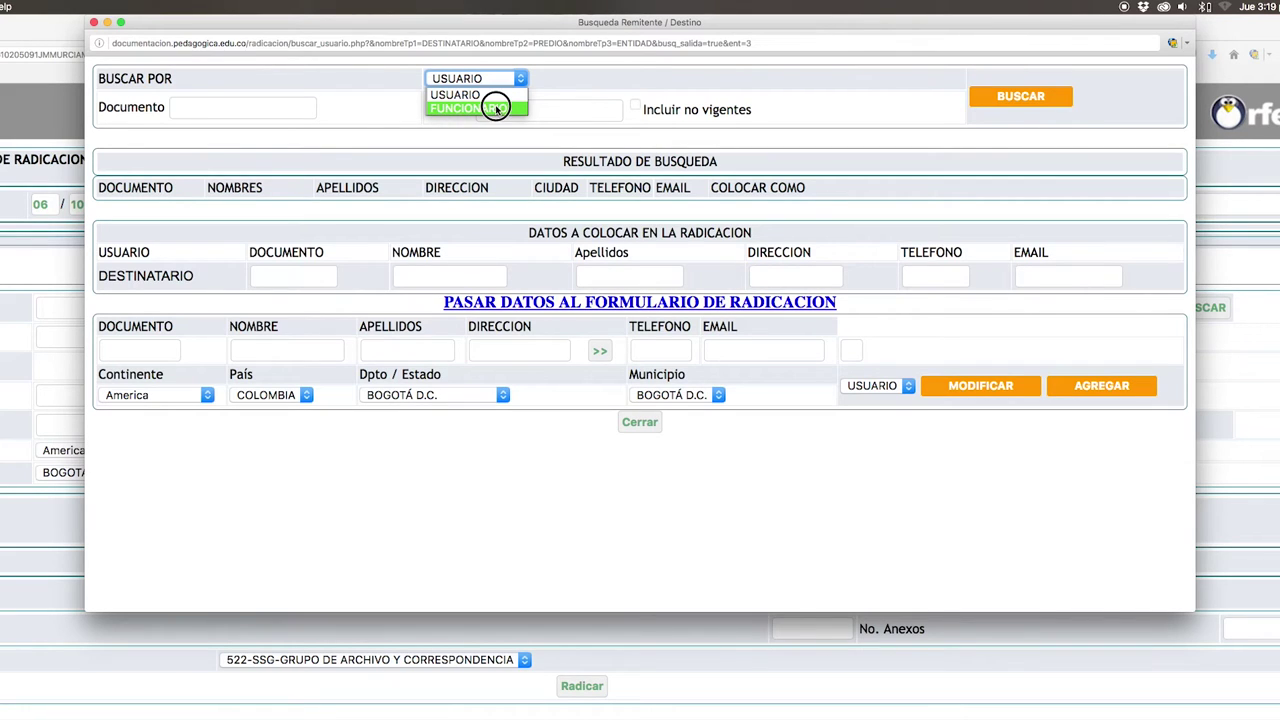
{"action": "left_click", "coordinate": [519, 116]}
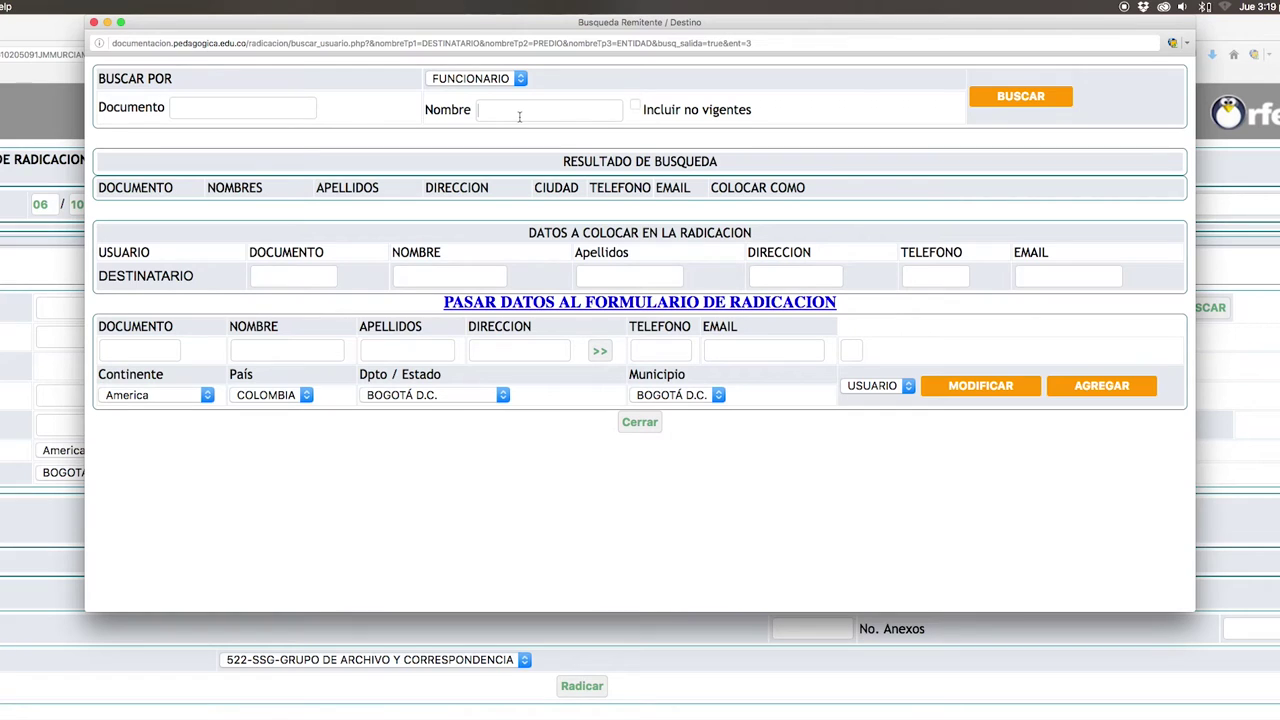
{"action": "type", "text": "cesar"}
{"action": "key", "text": "Return"}
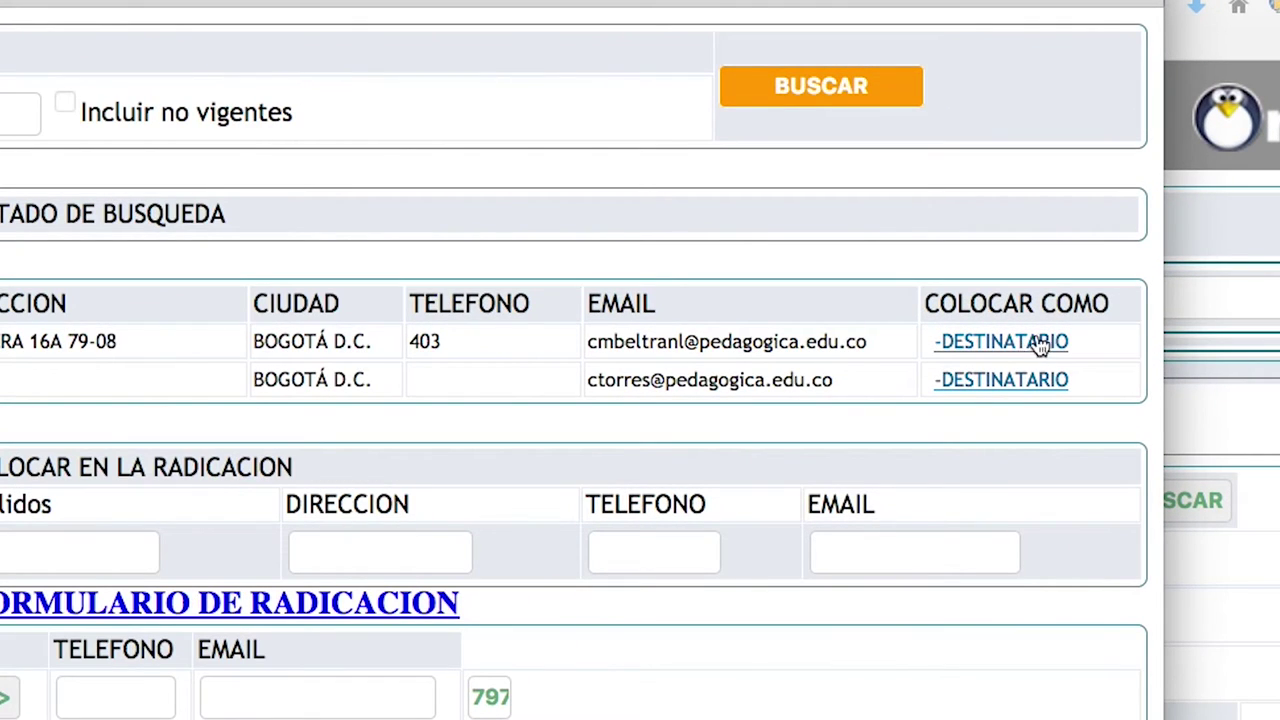
{"action": "left_click", "coordinate": [1027, 344]}
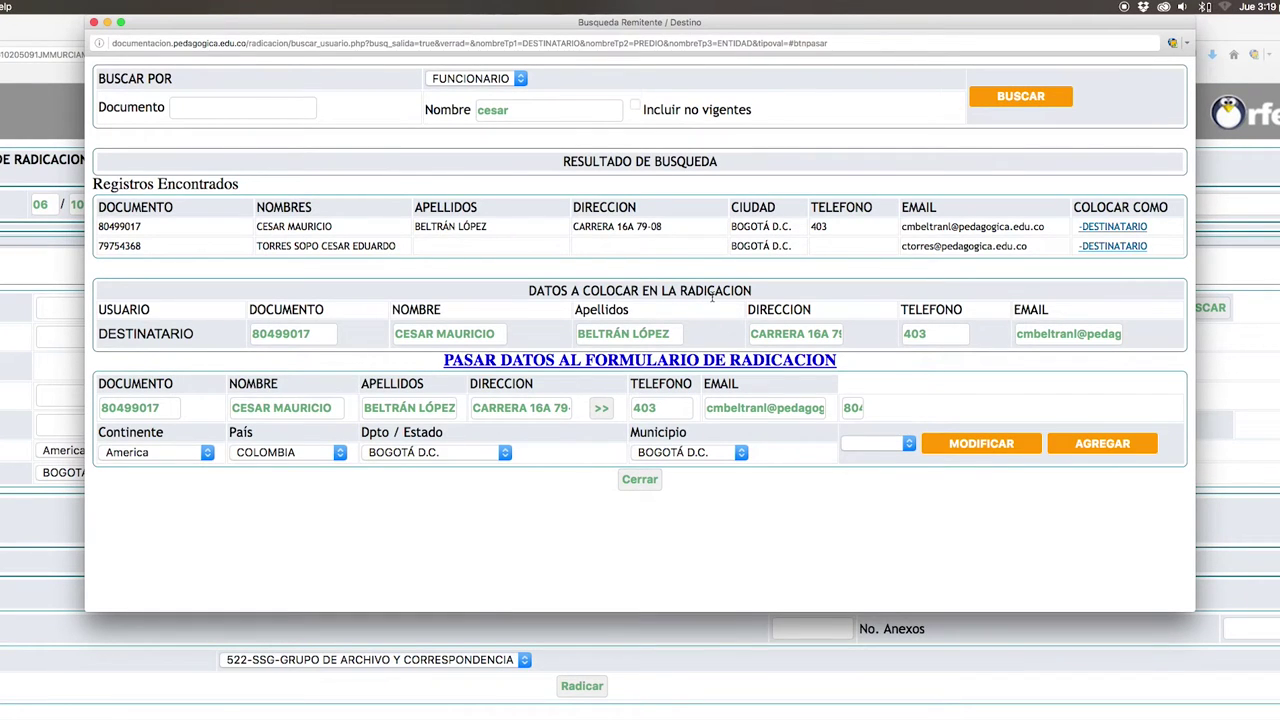
{"action": "left_click", "coordinate": [651, 362]}
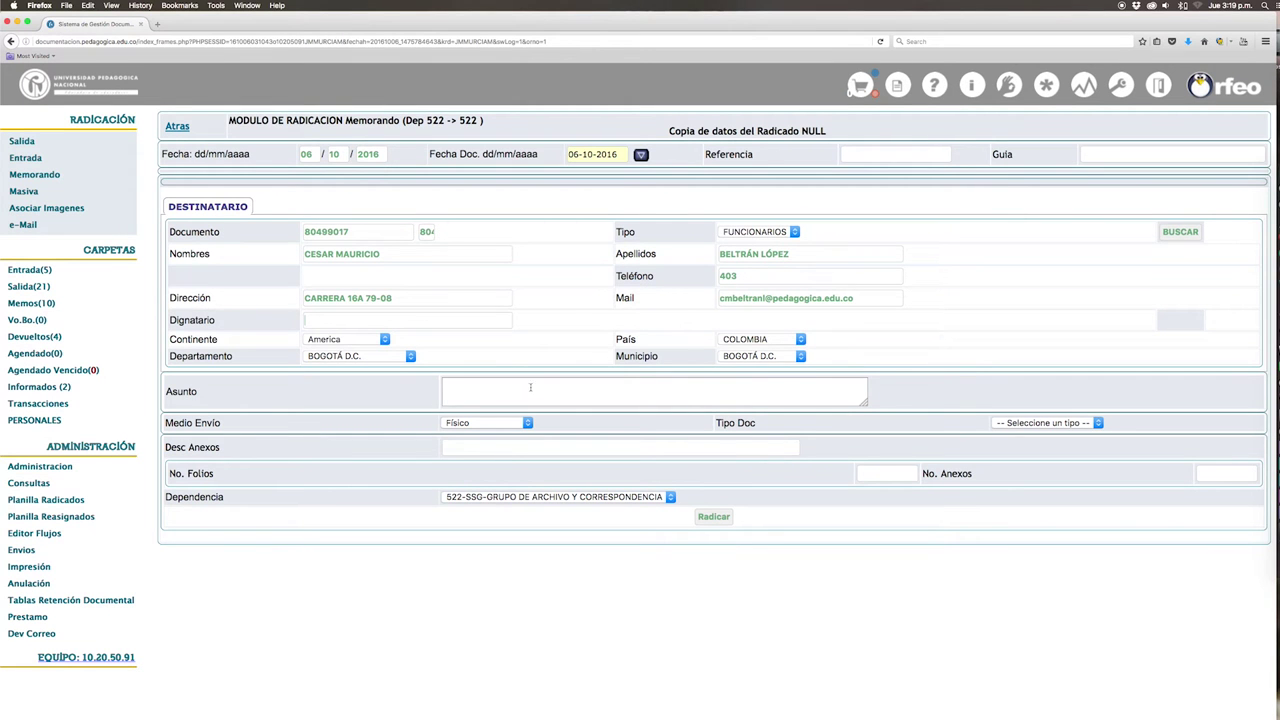
Step: Enter subject 'Solicitud de Correo OFicial', keep Físico delivery, set type MEMORANDO and 1 folio
{"action": "left_click", "coordinate": [522, 397]}
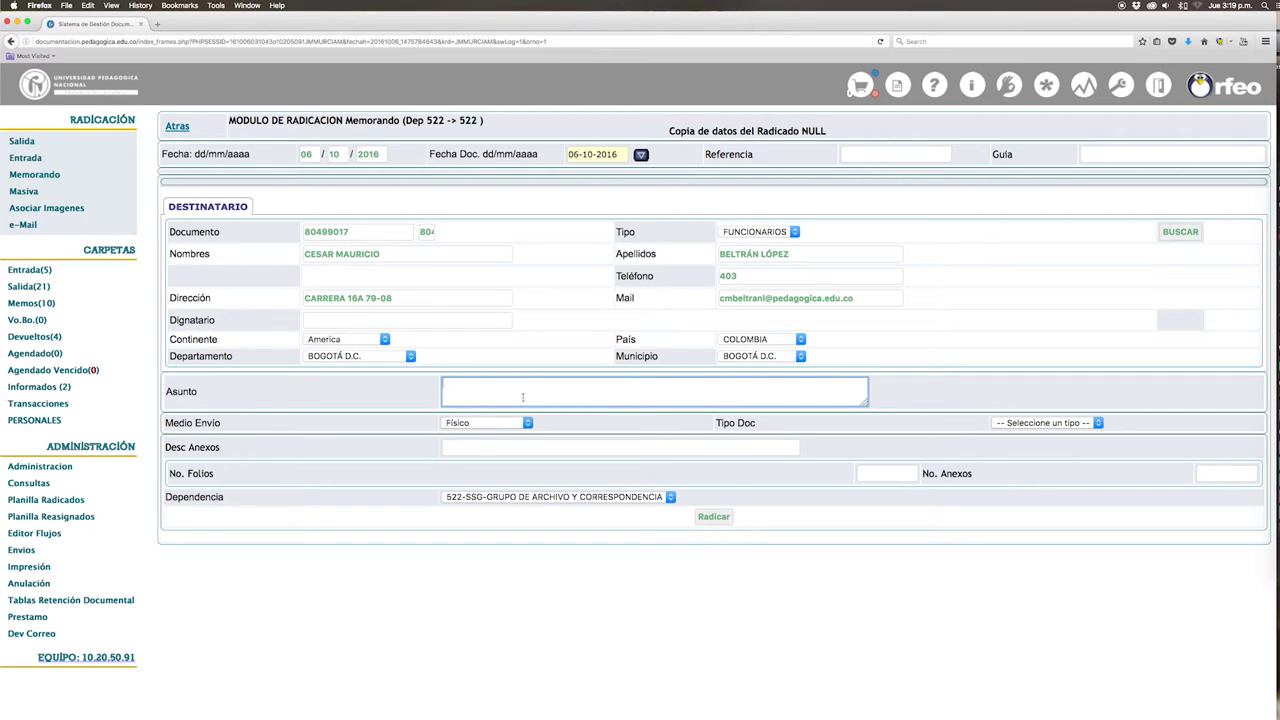
{"action": "type", "text": "Solicitud de Correo OFicial"}
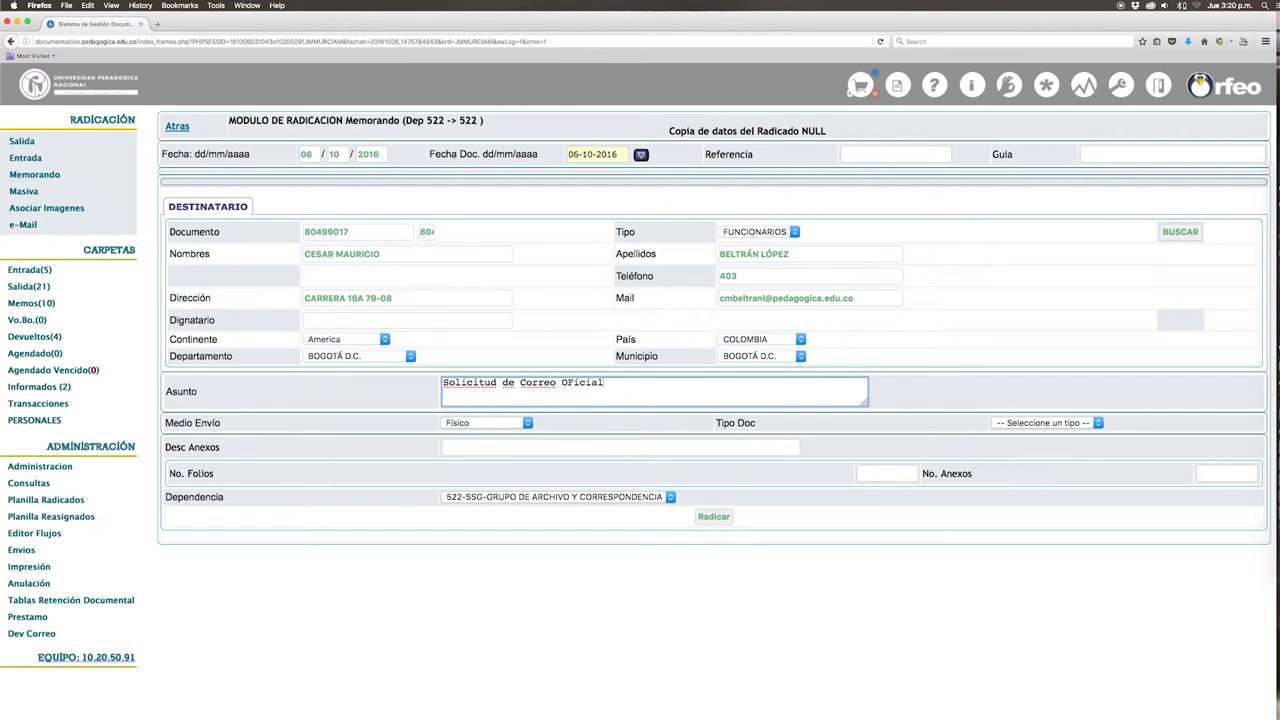
{"action": "left_click", "coordinate": [528, 423]}
{"action": "left_click", "coordinate": [501, 436]}
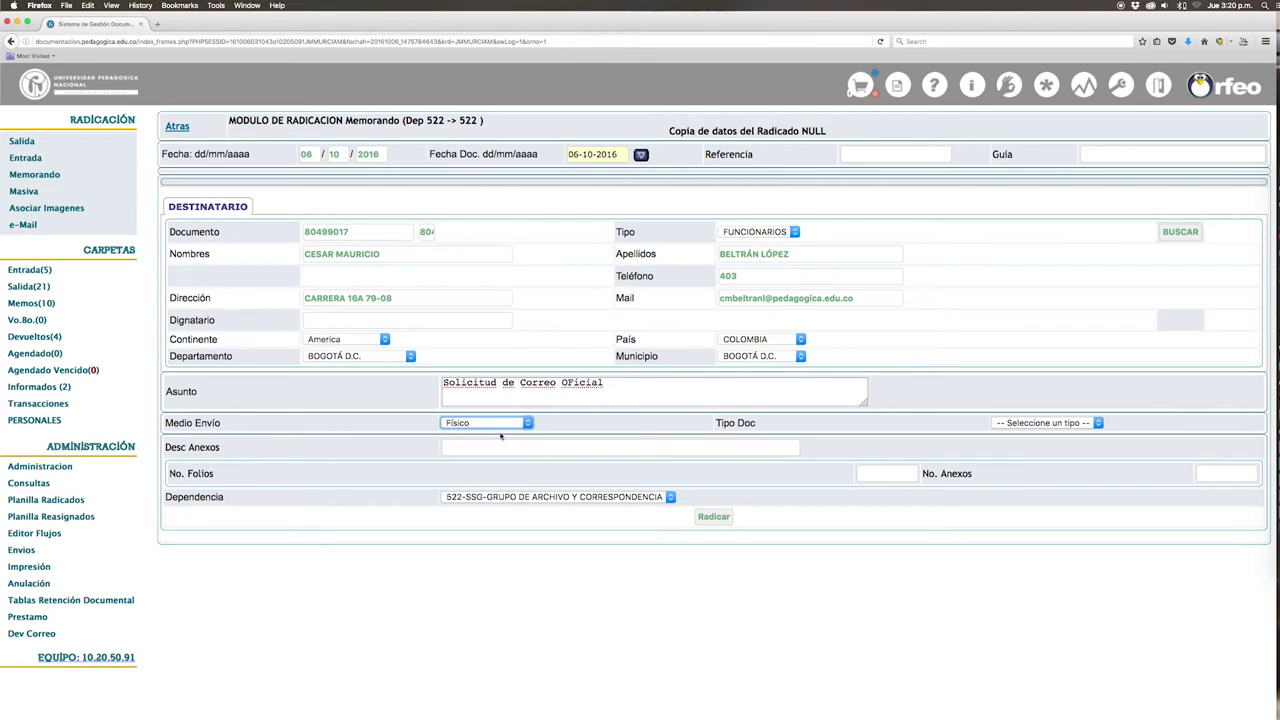
{"action": "left_click", "coordinate": [1099, 424]}
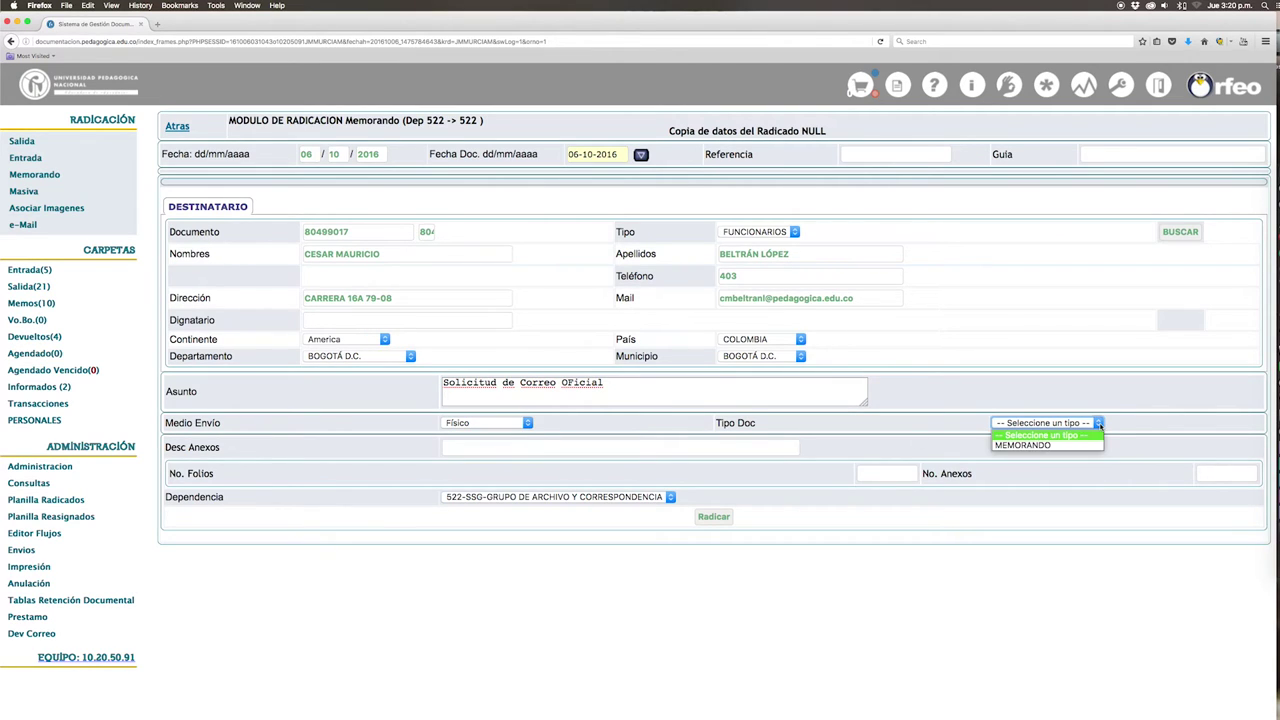
{"action": "left_click", "coordinate": [1038, 445]}
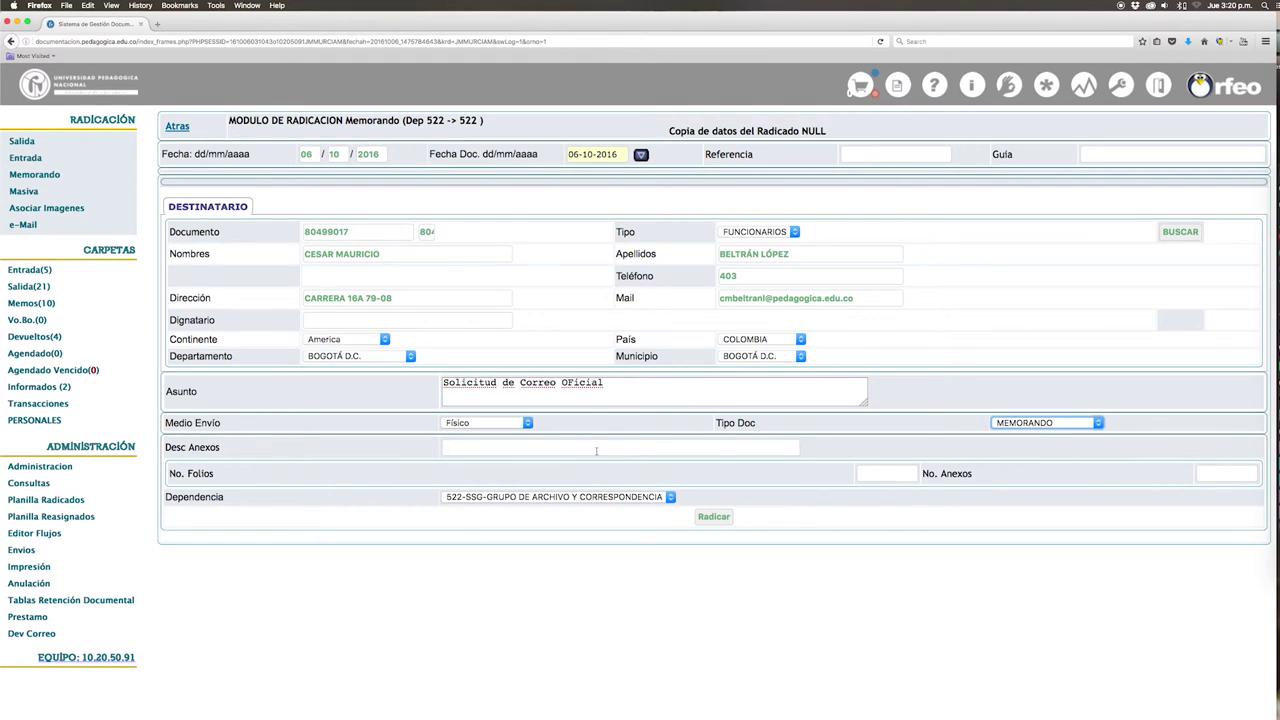
{"action": "left_click", "coordinate": [879, 475]}
{"action": "type", "text": "1"}
{"action": "left_click", "coordinate": [1034, 480]}
{"action": "left_click", "coordinate": [714, 517]}
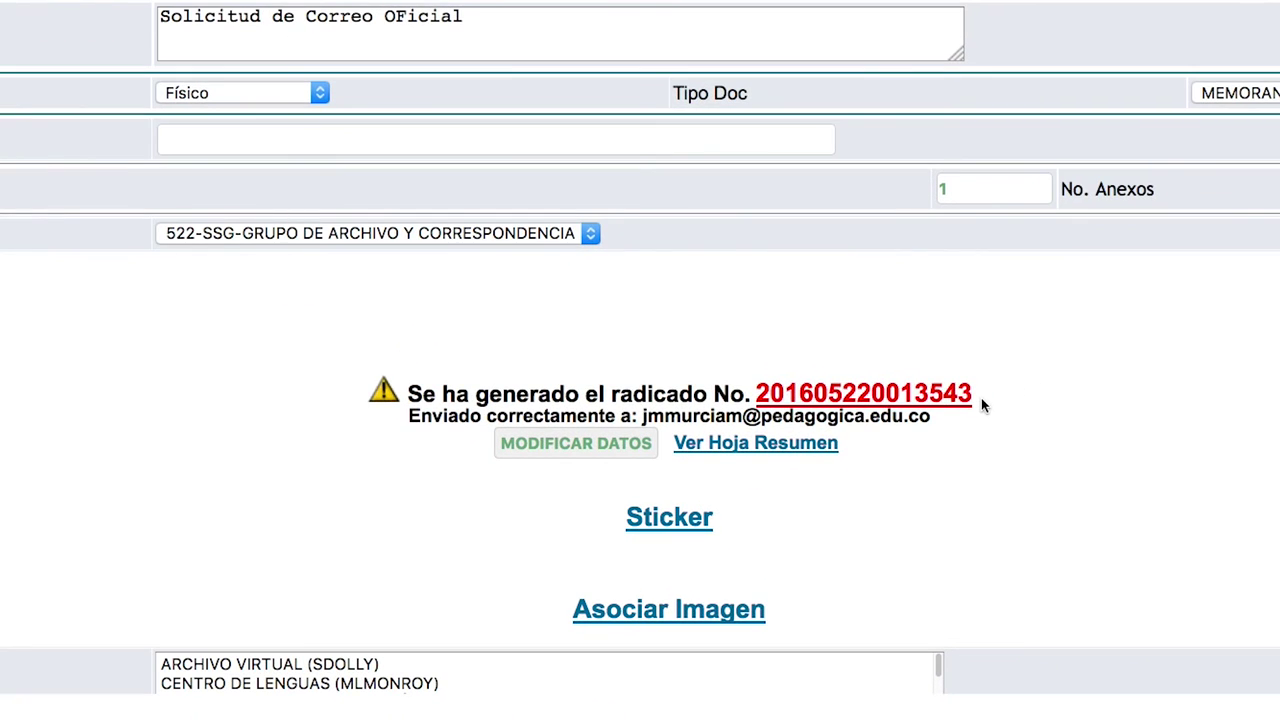
{"action": "left_click_drag", "start_coordinate": [982, 404], "coordinate": [788, 398]}
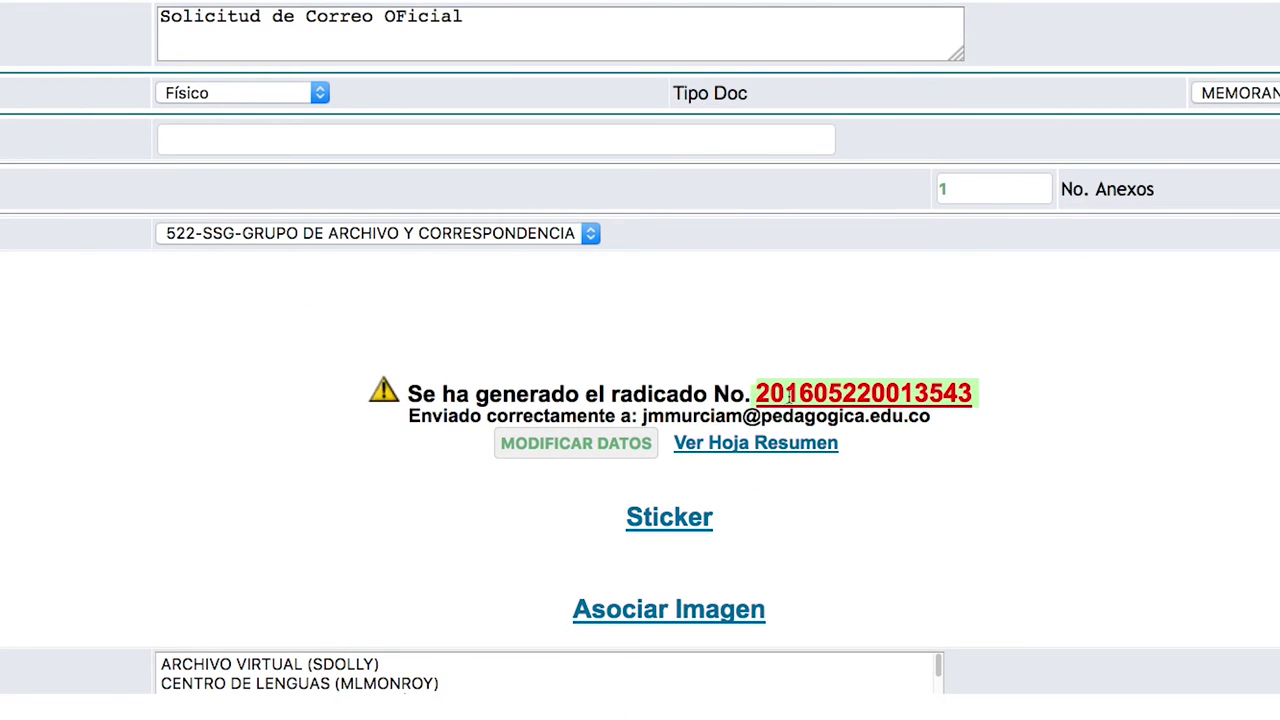
{"action": "right_click", "coordinate": [788, 398]}
{"action": "left_click", "coordinate": [830, 404]}
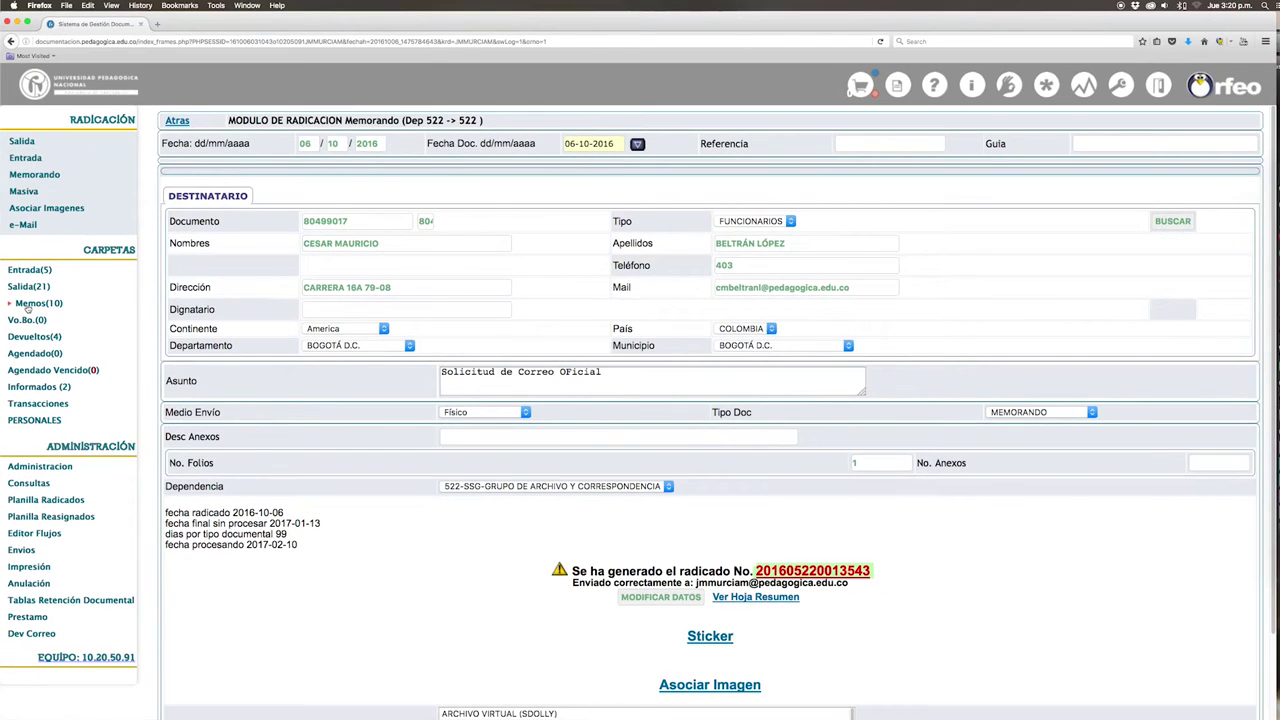
{"action": "left_click", "coordinate": [30, 303]}
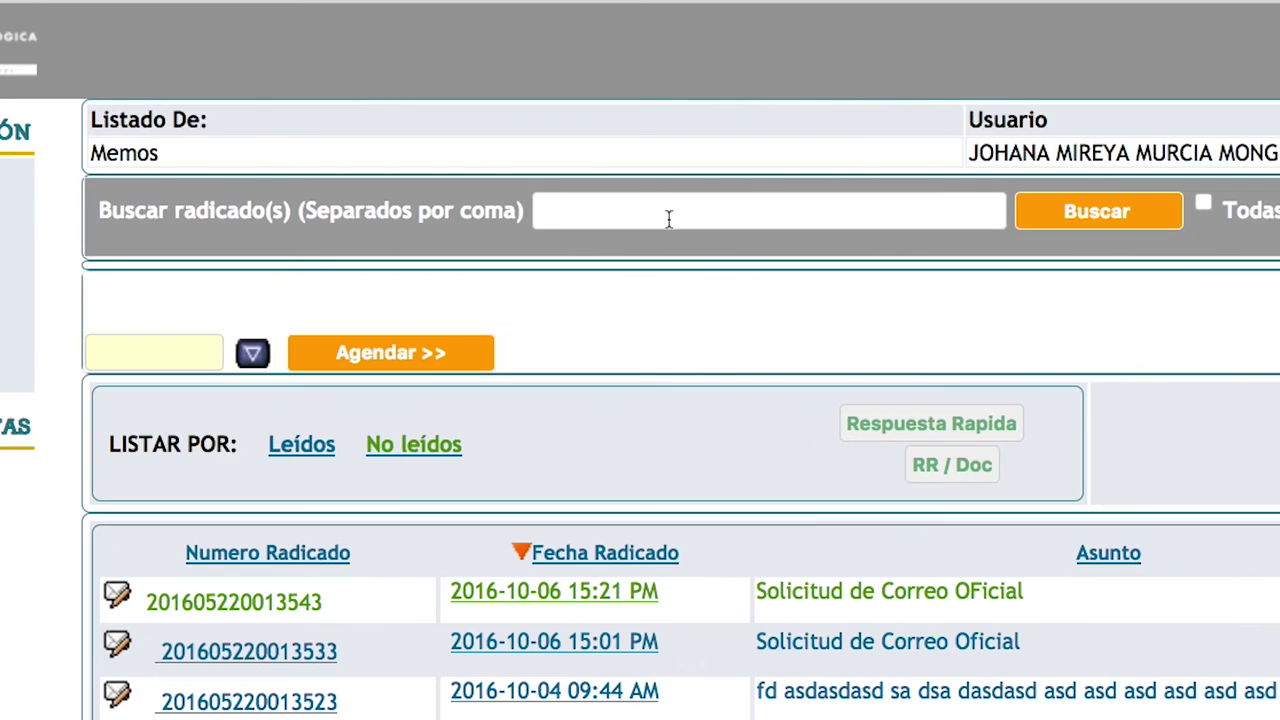
{"action": "left_click", "coordinate": [643, 217]}
{"action": "key", "text": "ctrl+v"}
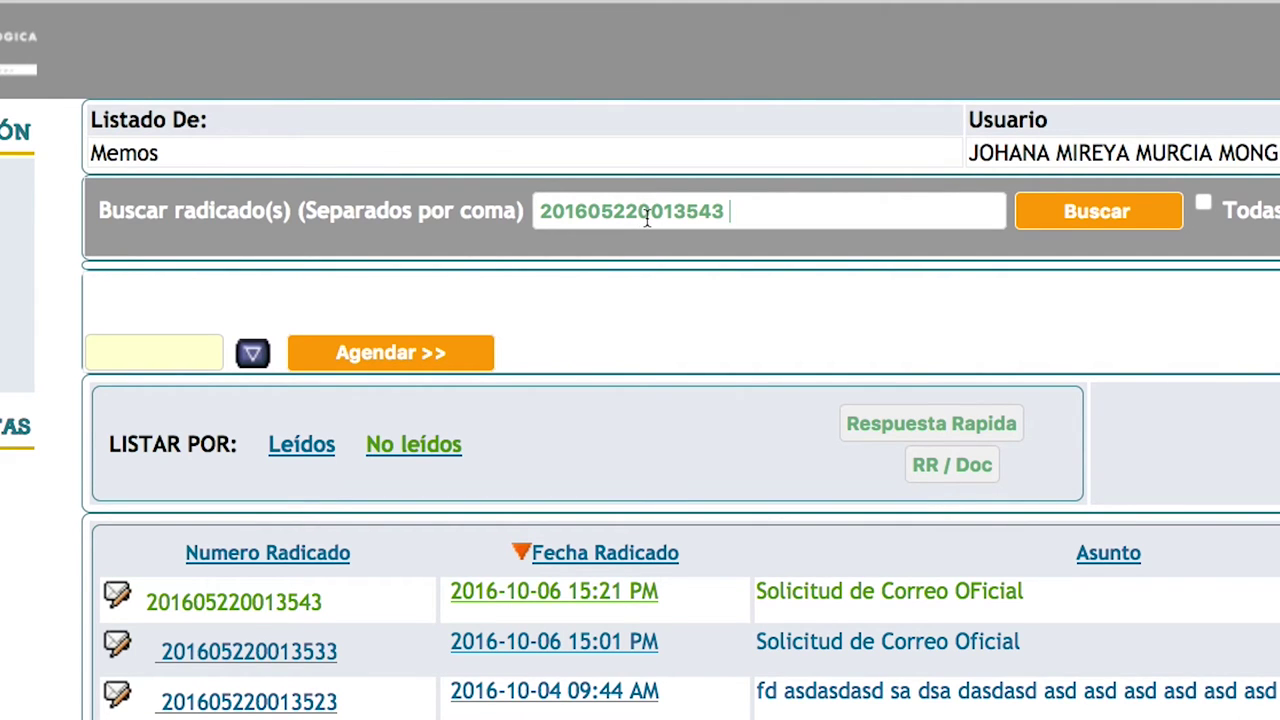
{"action": "key", "text": "Return"}
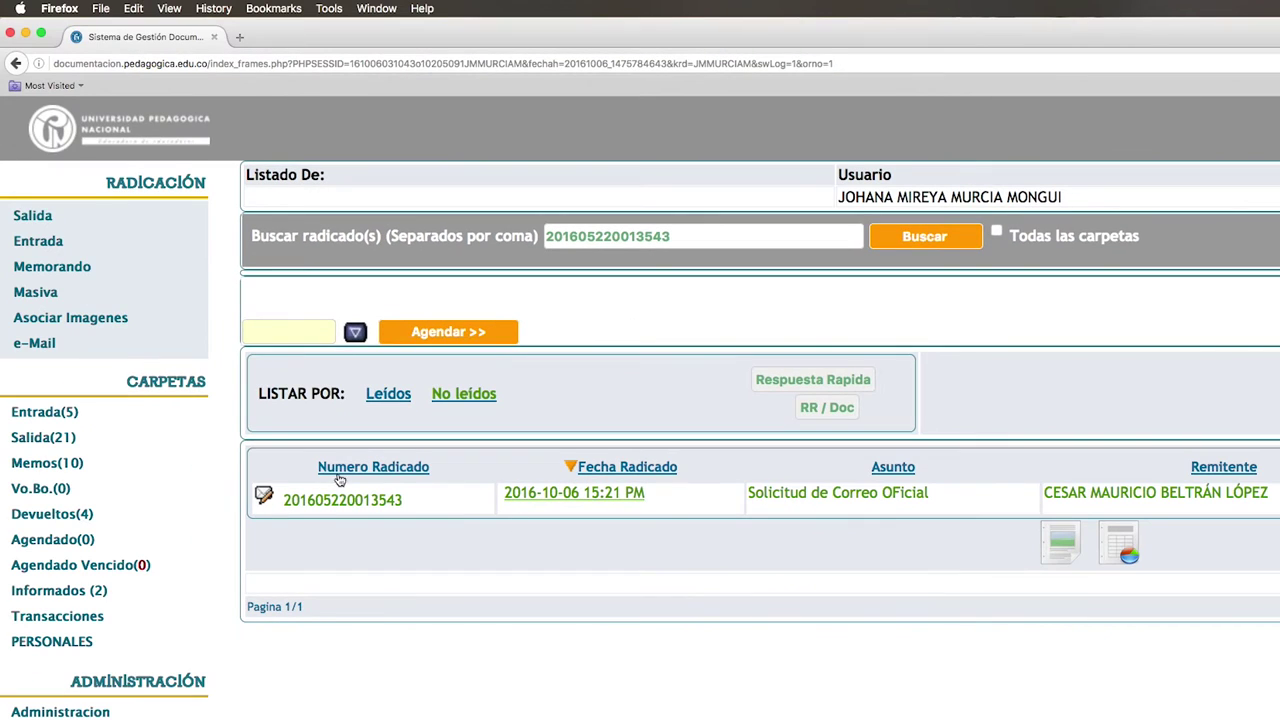
{"action": "left_click", "coordinate": [592, 502]}
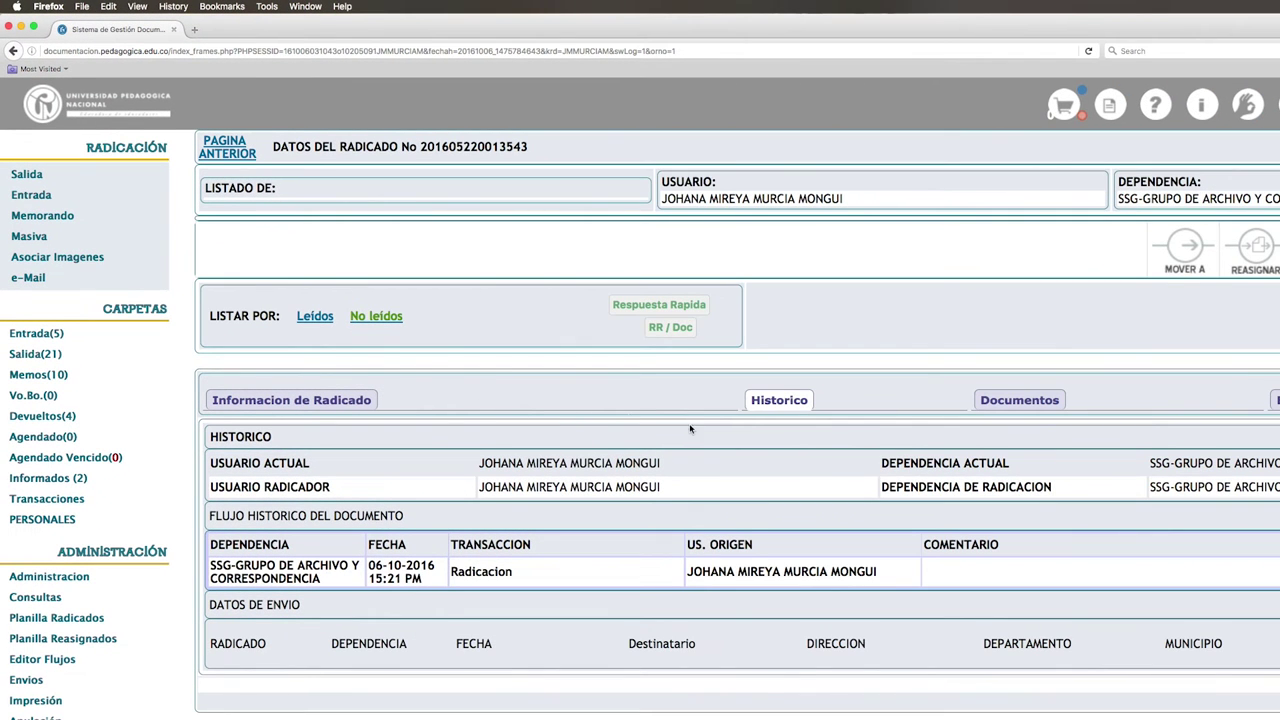
{"action": "left_click", "coordinate": [997, 408]}
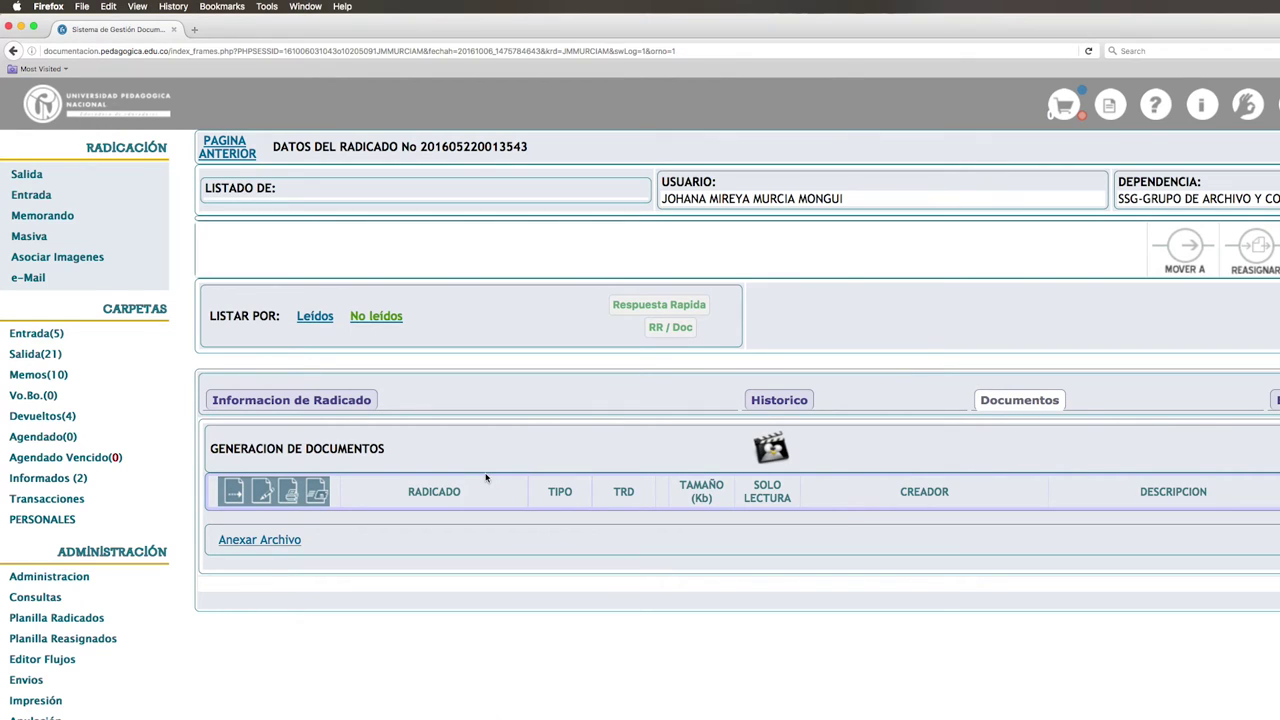
{"action": "left_click", "coordinate": [261, 541]}
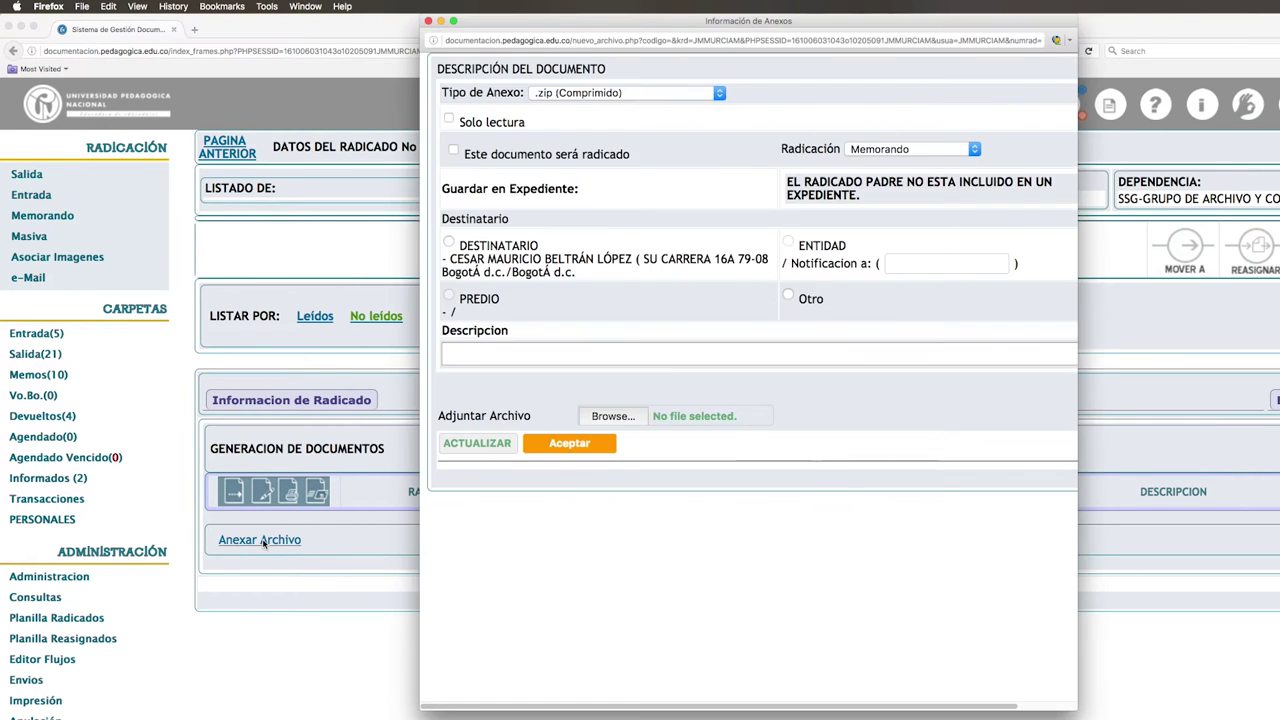
Step: Mark the attachment as numbered for DESTINATARIO, described 'Solicitud de Correo Oficial'
{"action": "left_click", "coordinate": [455, 151]}
{"action": "left_click", "coordinate": [449, 243]}
{"action": "left_click", "coordinate": [526, 352]}
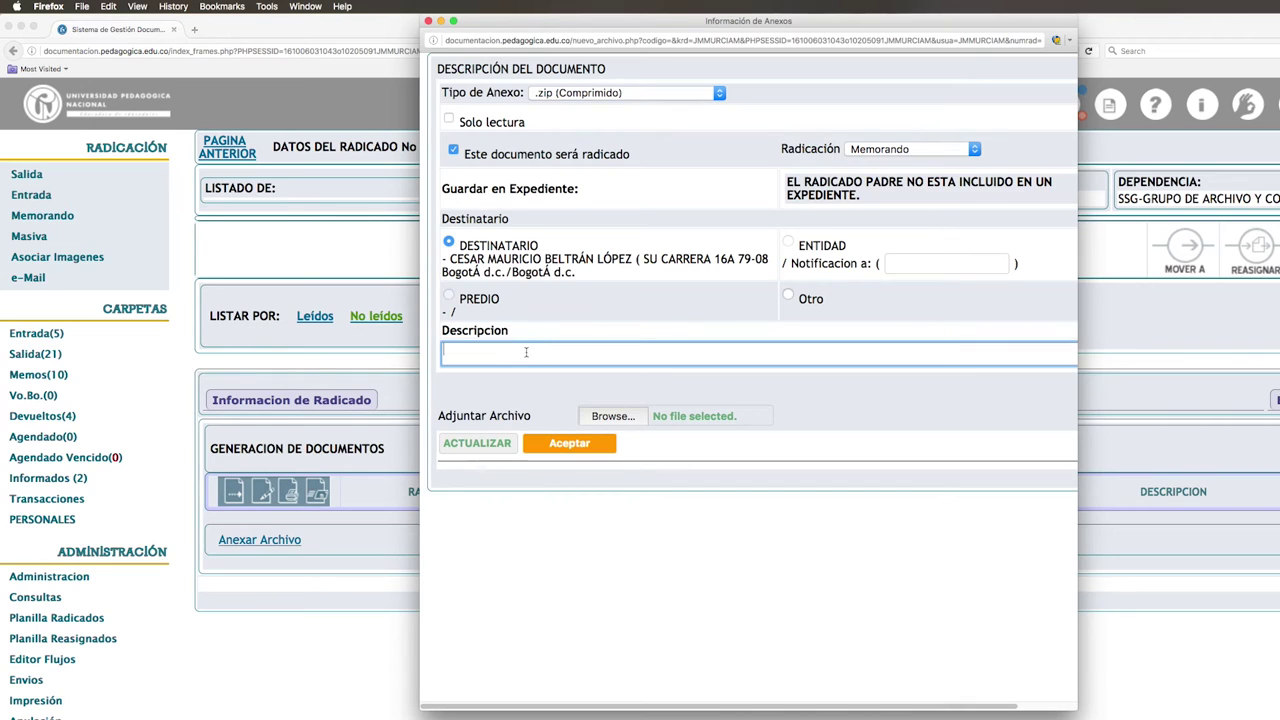
{"action": "type", "text": "Solicitud de Correo Ofifial"}
{"action": "key", "text": "BackSpace"}
{"action": "key", "text": "BackSpace"}
{"action": "key", "text": "BackSpace"}
{"action": "key", "text": "BackSpace"}
{"action": "type", "text": "cial"}
Step: Upload 'Memorando SSI .docx' as an editable document and confirm the attachment
{"action": "left_click", "coordinate": [611, 418]}
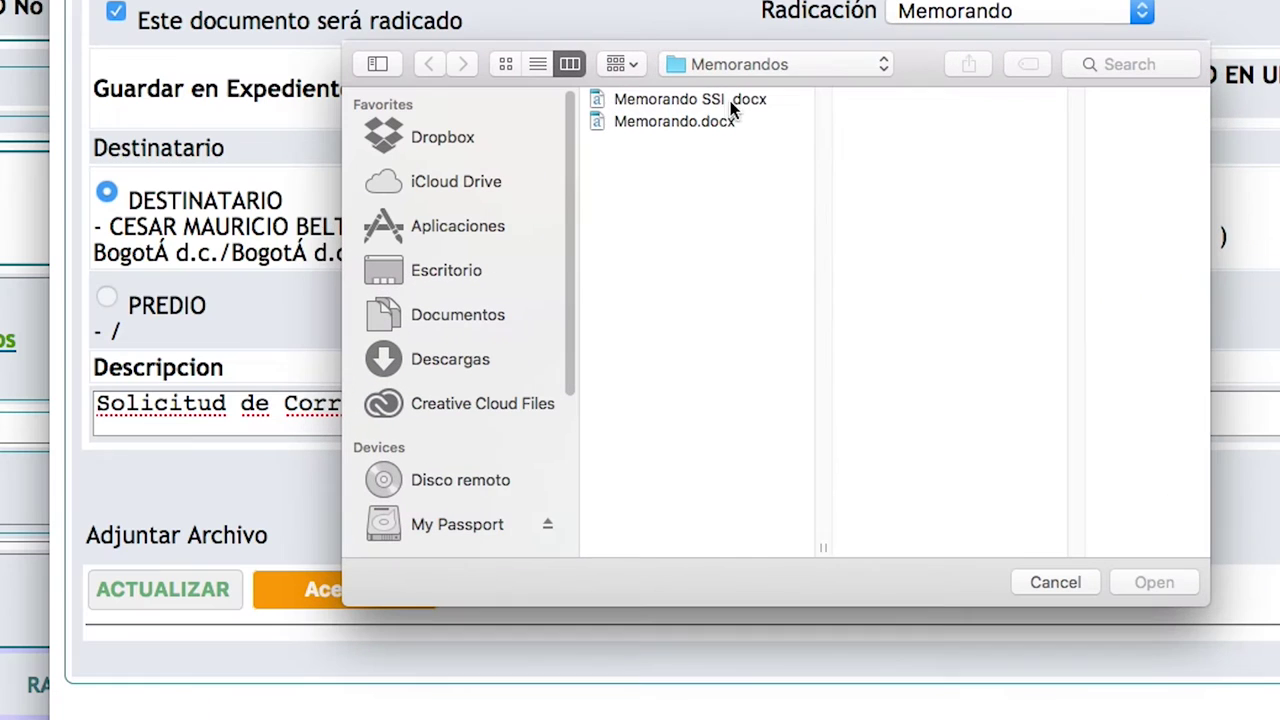
{"action": "left_click", "coordinate": [709, 105]}
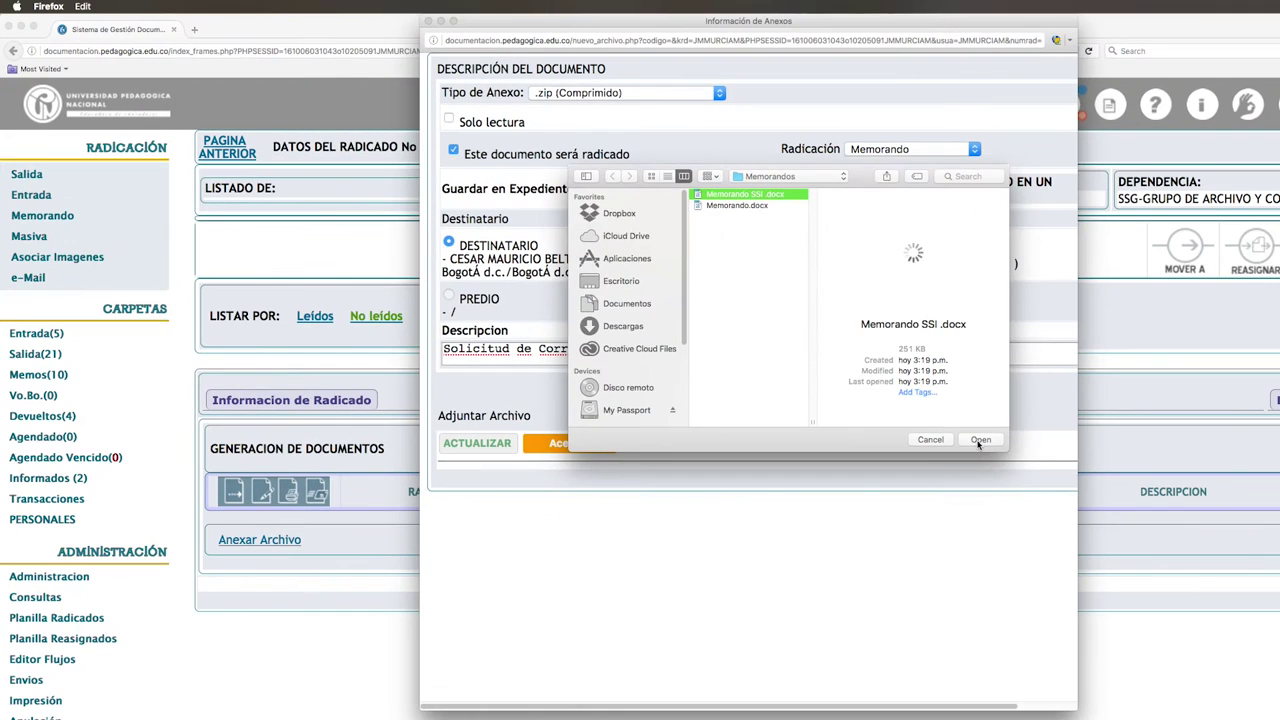
{"action": "key", "text": "Return"}
{"action": "left_click", "coordinate": [497, 443]}
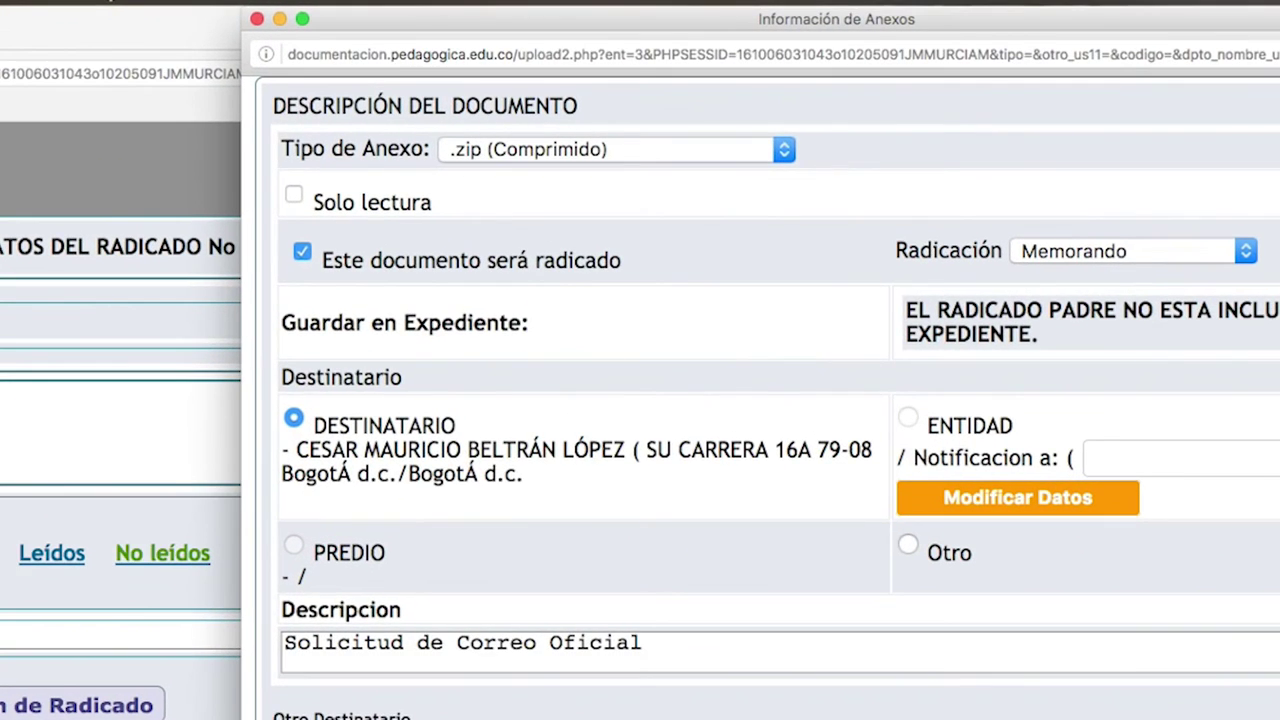
{"action": "left_click", "coordinate": [295, 196]}
{"action": "left_click", "coordinate": [345, 199]}
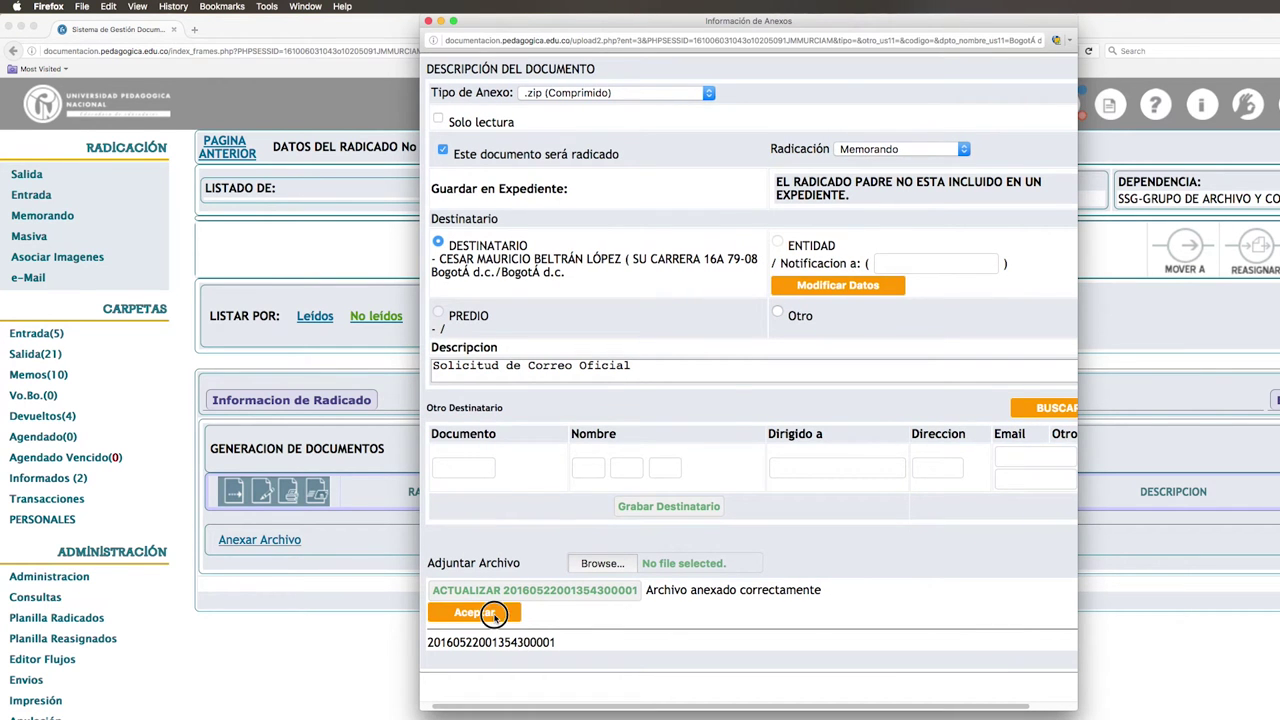
{"action": "left_click", "coordinate": [475, 612]}
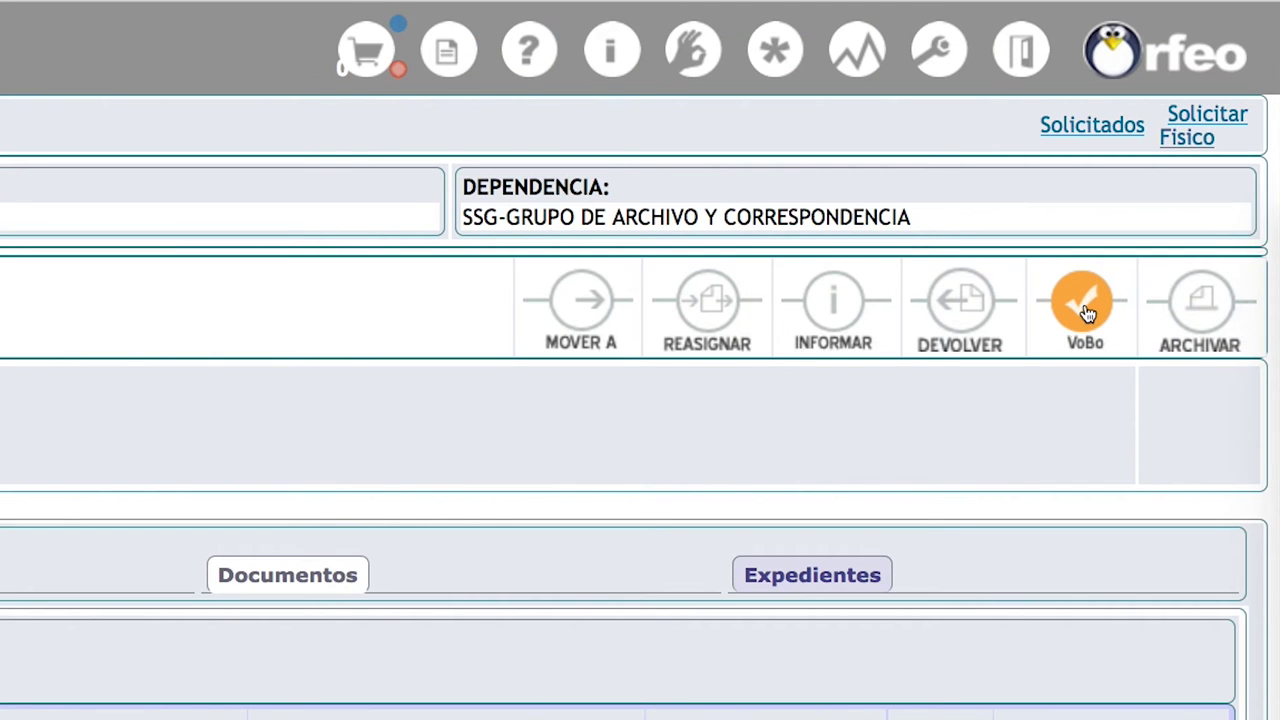
Step: Write the approval-request comment 'Jefe para revisión', correcting the typo
{"action": "left_click", "coordinate": [1086, 306]}
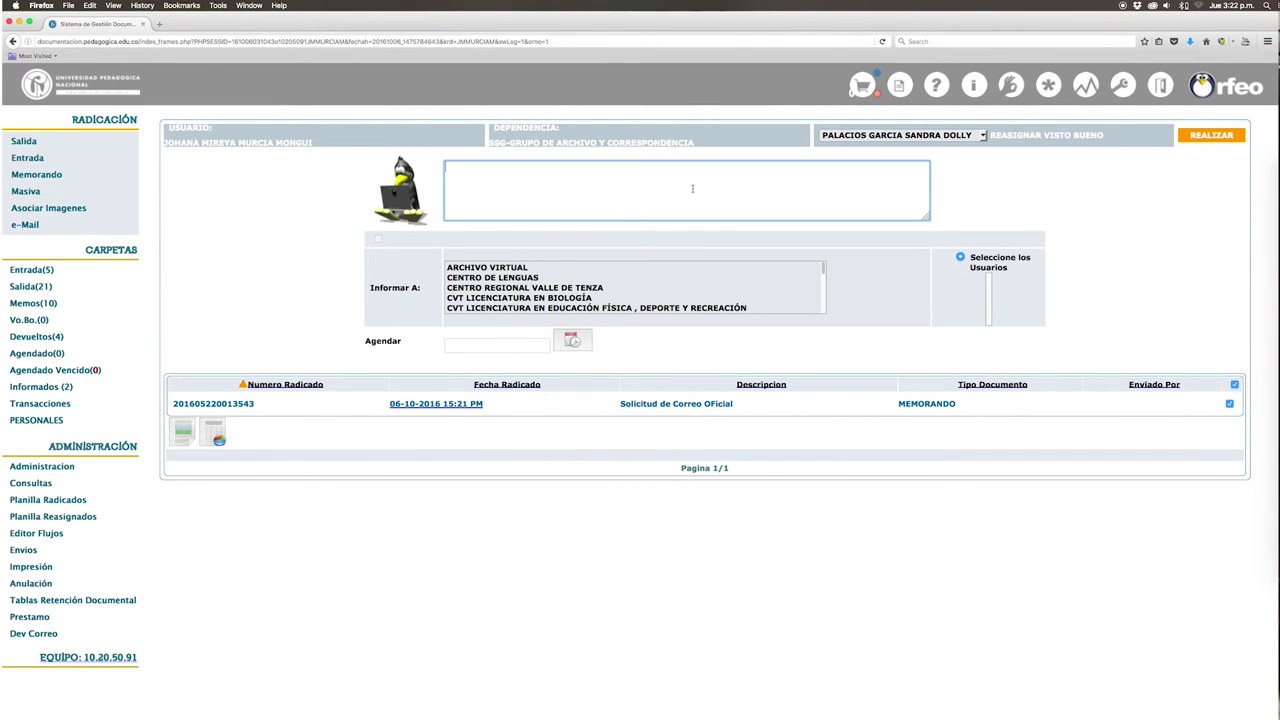
{"action": "type", "text": "Jefe para rei"}
{"action": "key", "text": "BackSpace"}
{"action": "type", "text": "visión"}
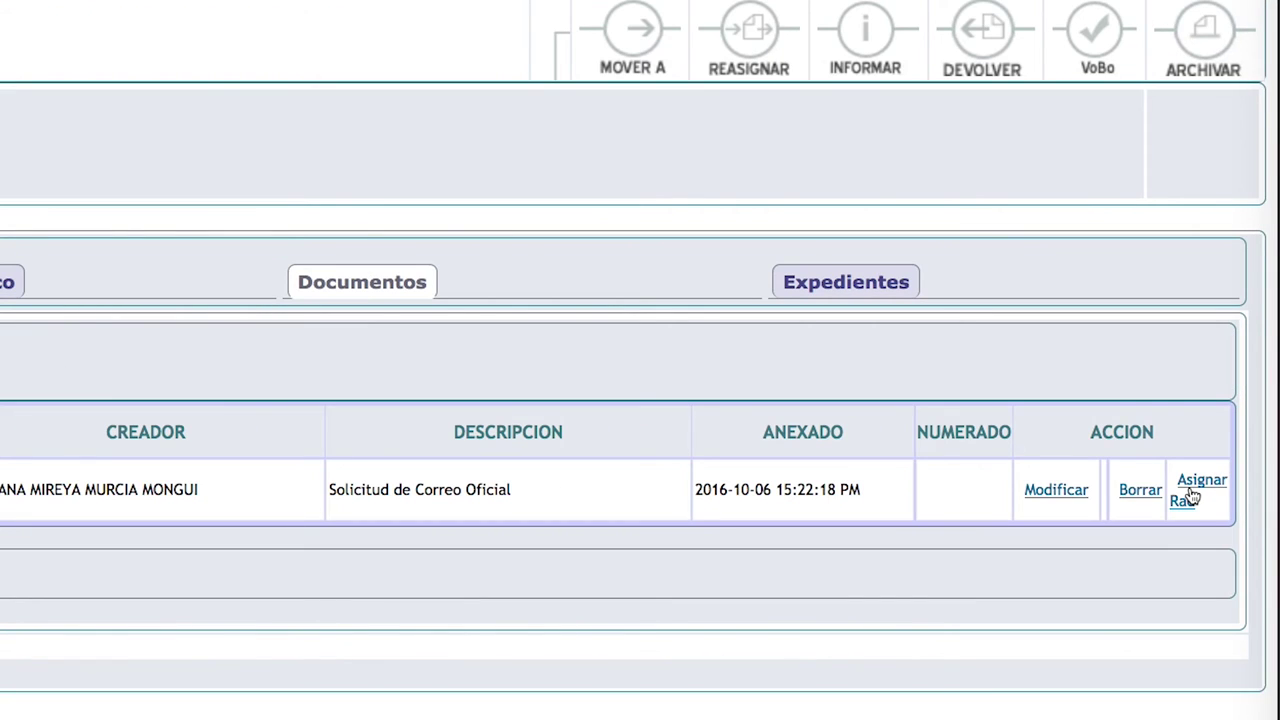
{"action": "left_click", "coordinate": [1190, 497]}
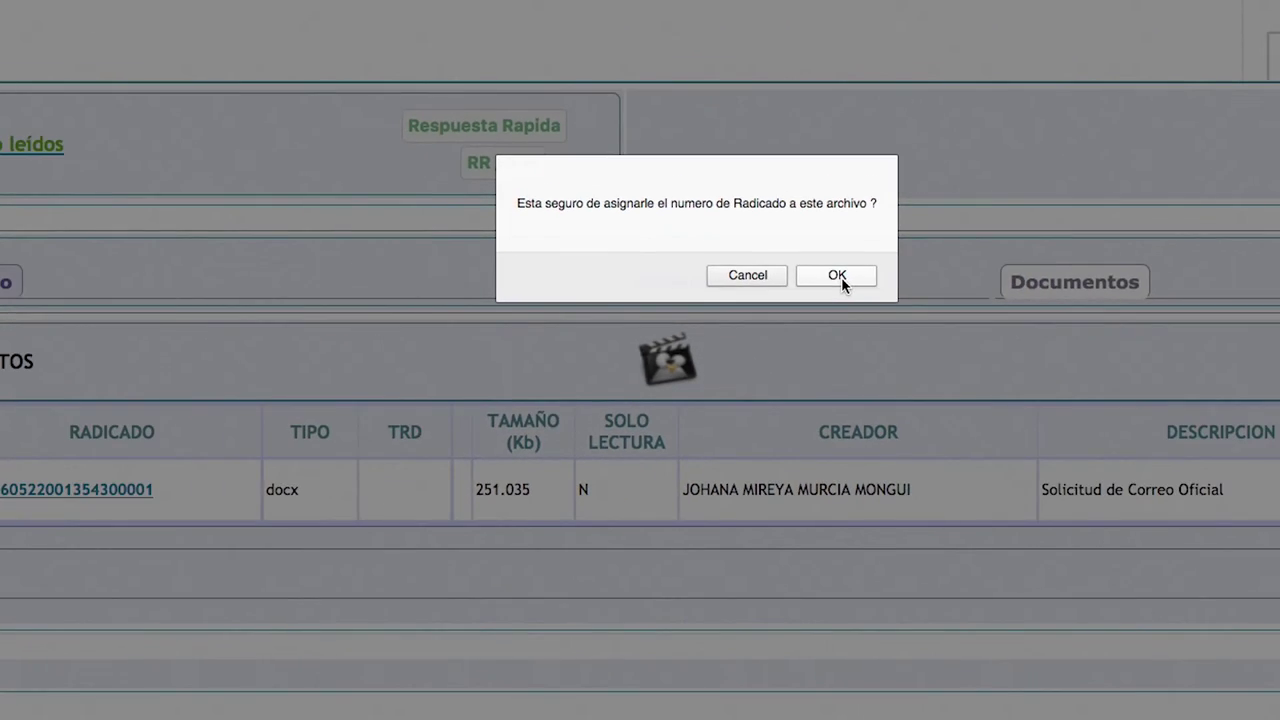
{"action": "left_click", "coordinate": [914, 287]}
{"action": "left_click", "coordinate": [720, 197]}
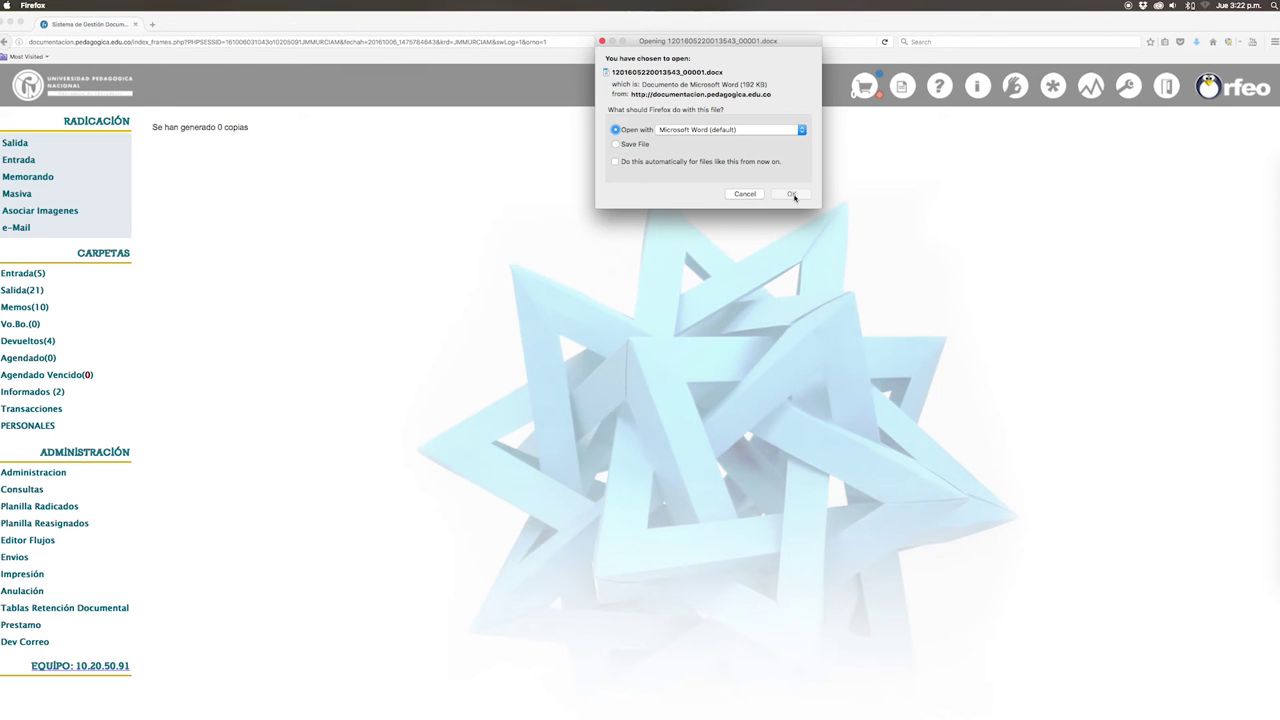
{"action": "left_click", "coordinate": [792, 194]}
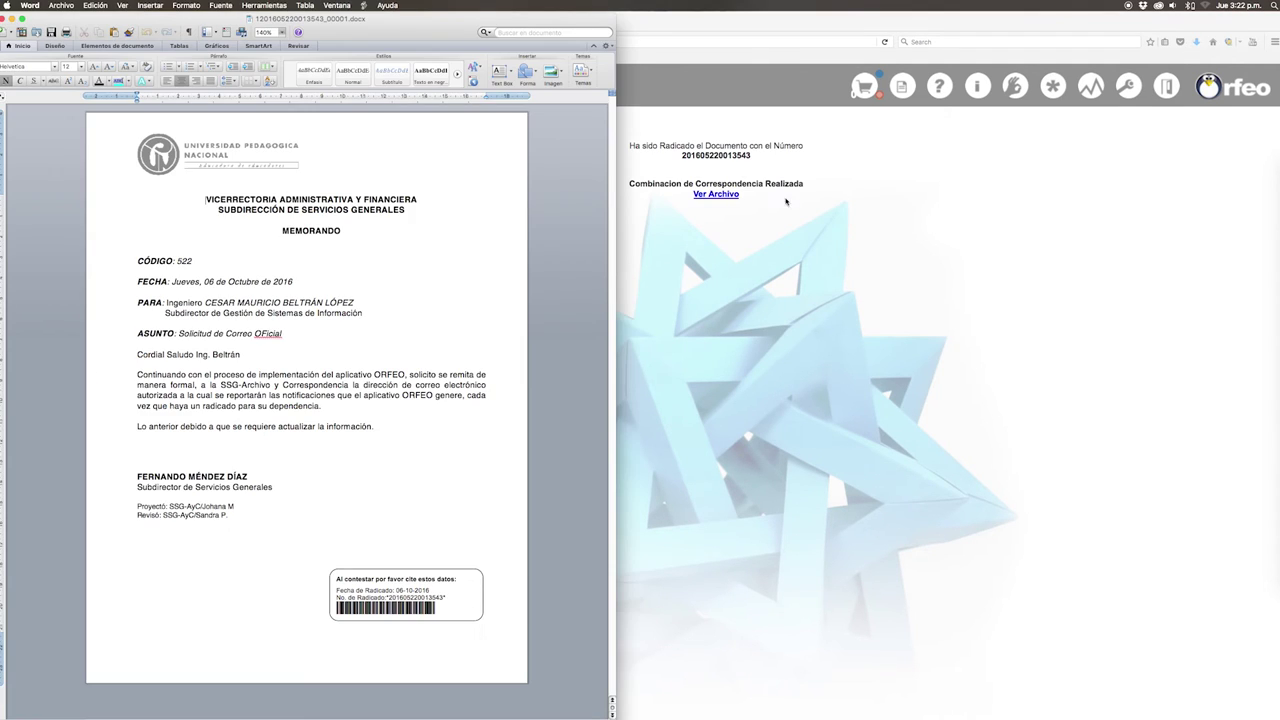
{"action": "left_click", "coordinate": [688, 183]}
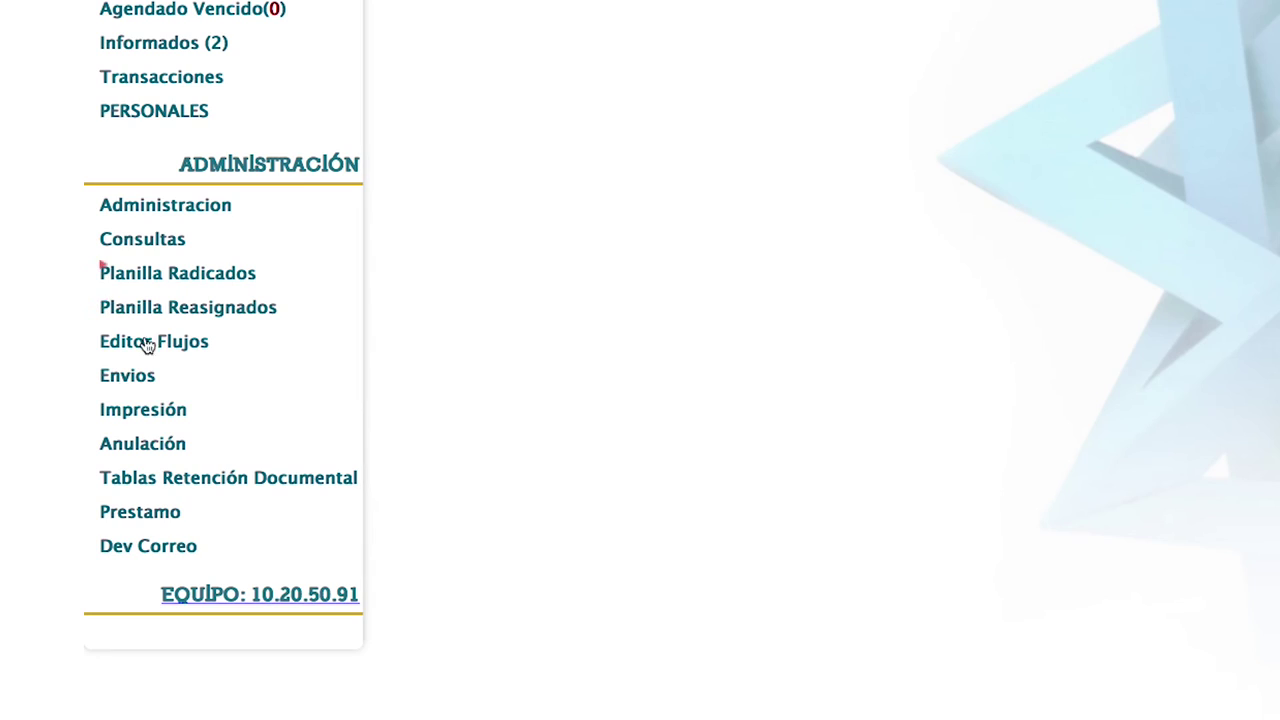
{"action": "left_click", "coordinate": [134, 410]}
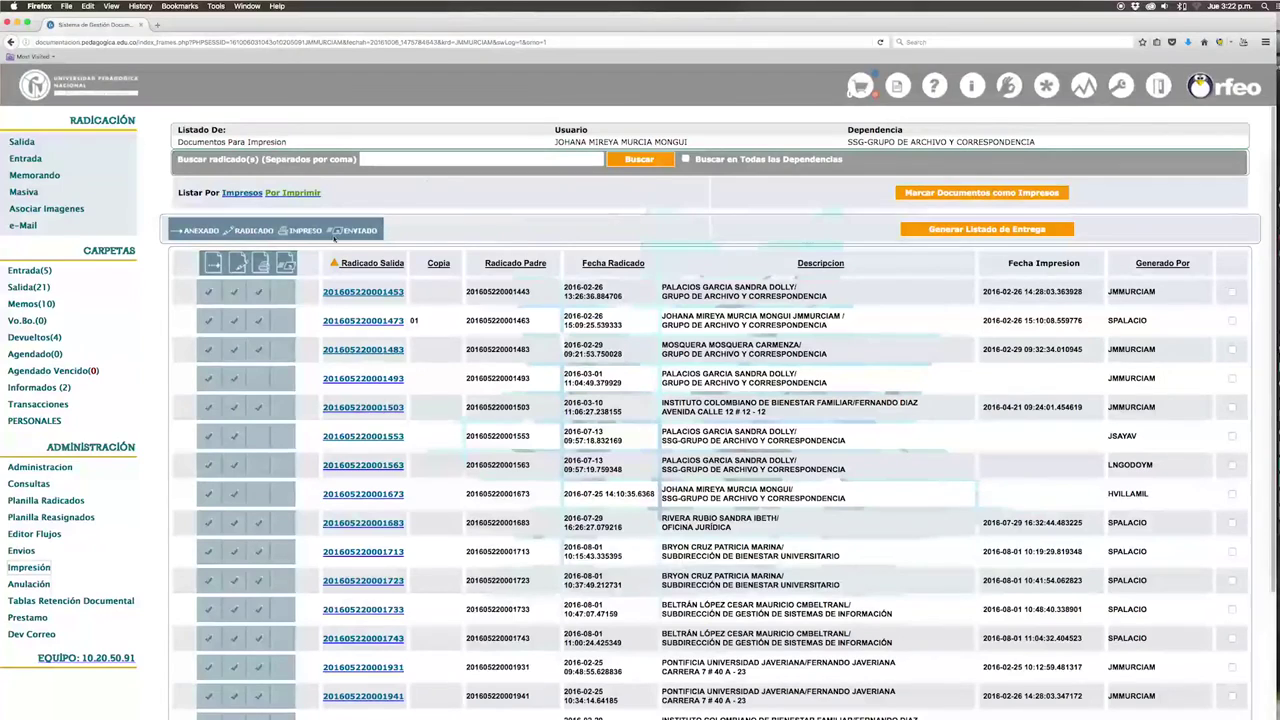
{"action": "left_click", "coordinate": [441, 159]}
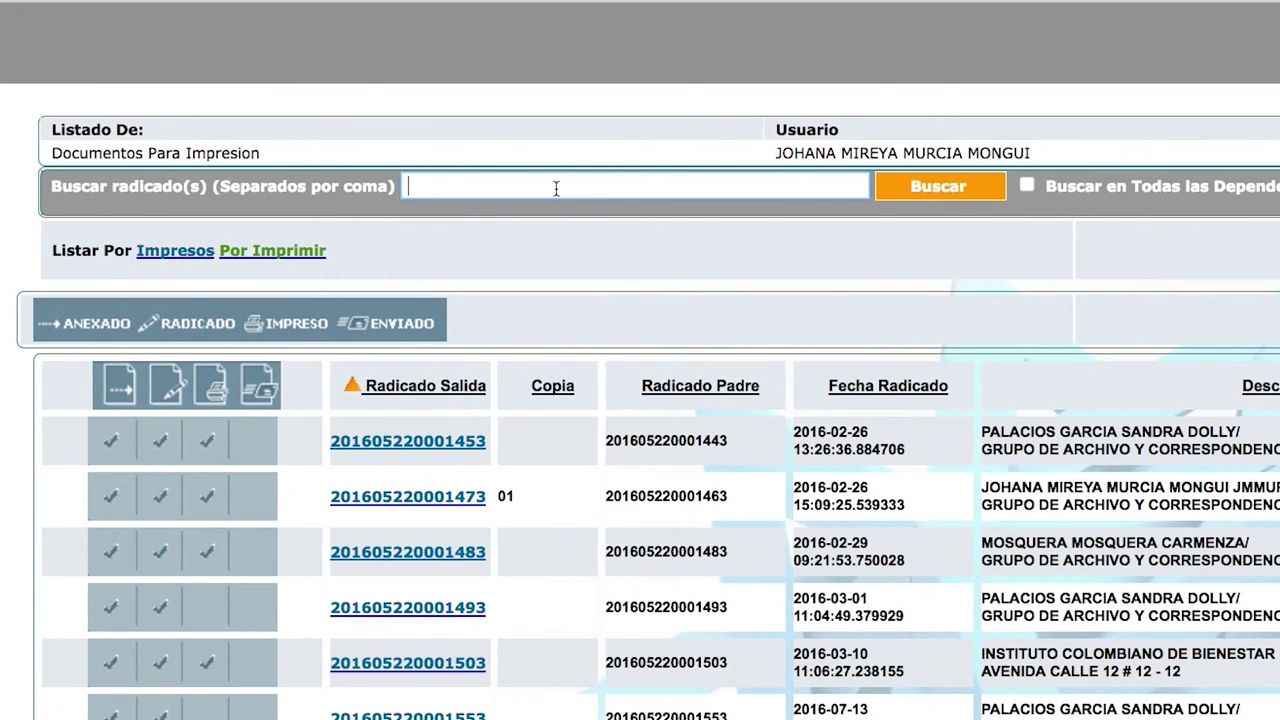
{"action": "key", "text": "ctrl+v"}
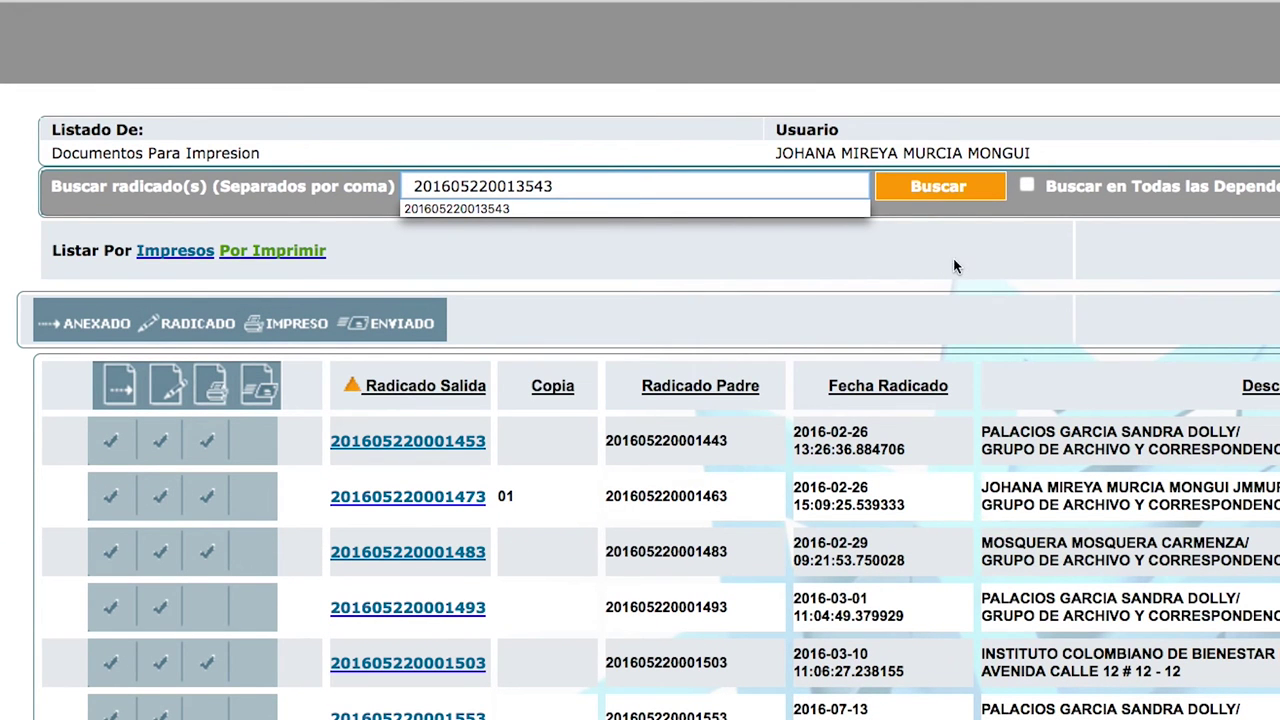
{"action": "left_click", "coordinate": [927, 176]}
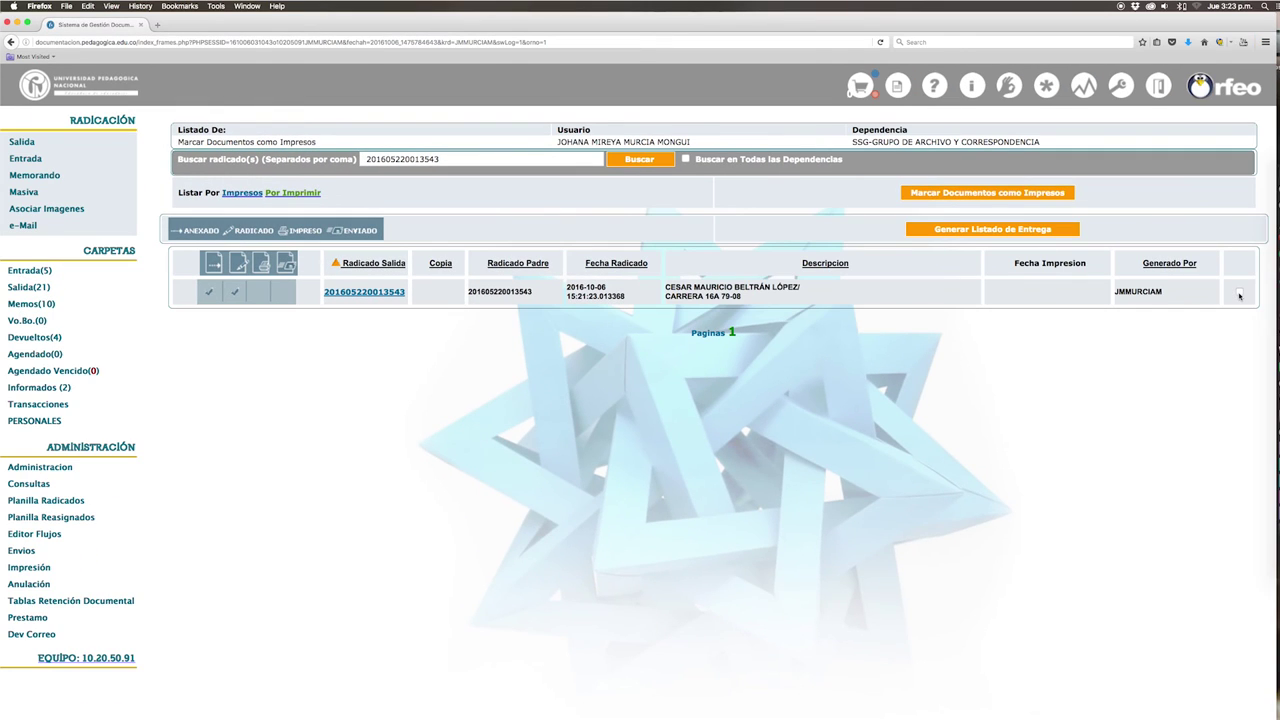
{"action": "left_click", "coordinate": [1239, 293]}
{"action": "left_click", "coordinate": [989, 194]}
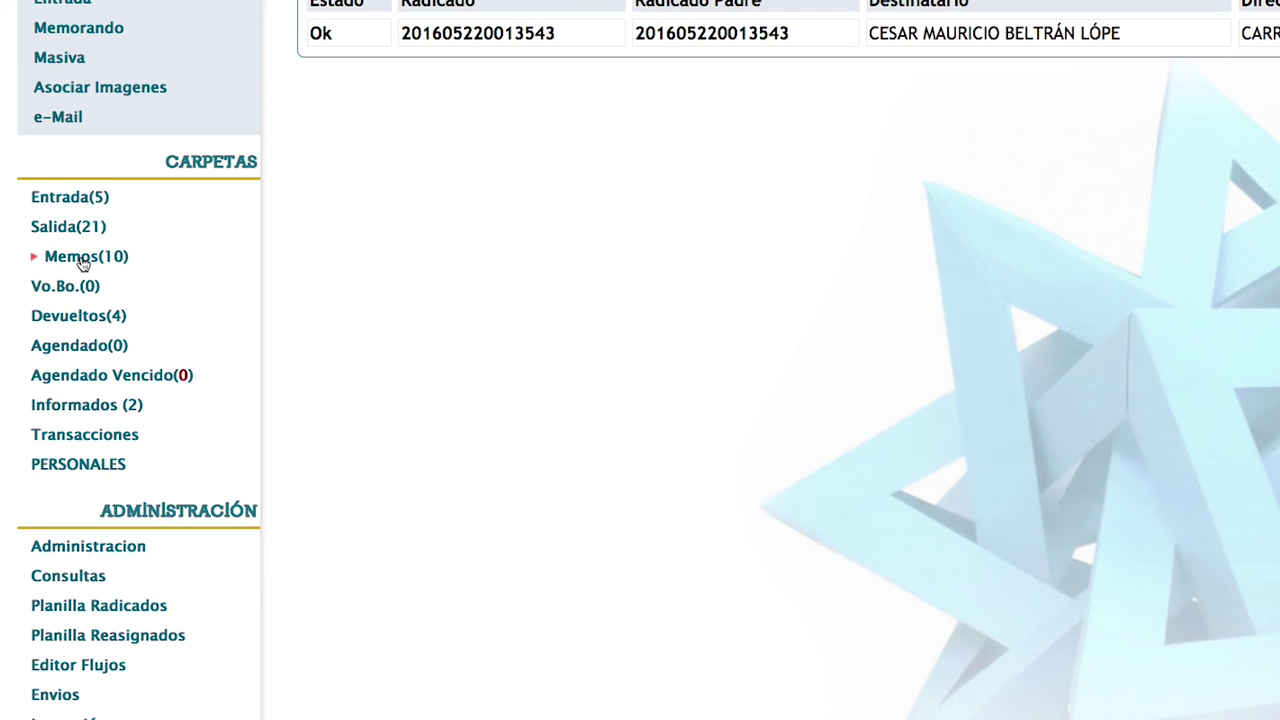
{"action": "left_click", "coordinate": [84, 258]}
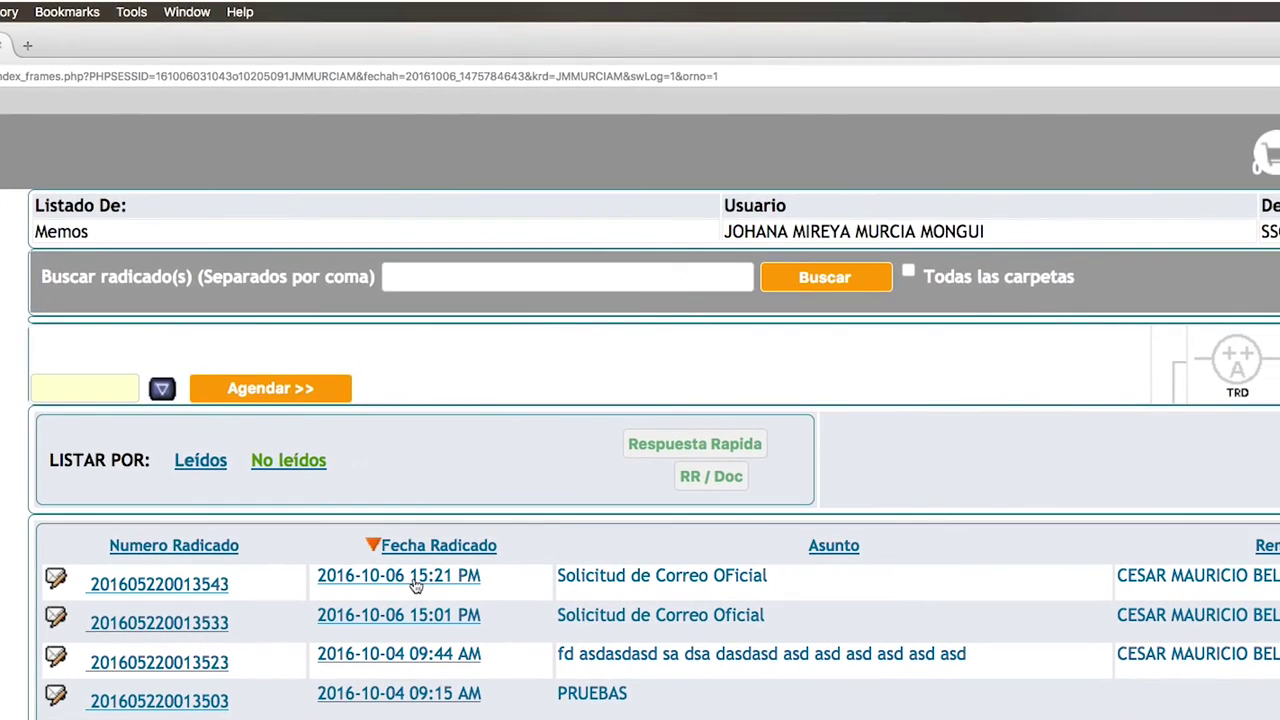
{"action": "left_click", "coordinate": [930, 31]}
{"action": "key", "text": "ctrl+v"}
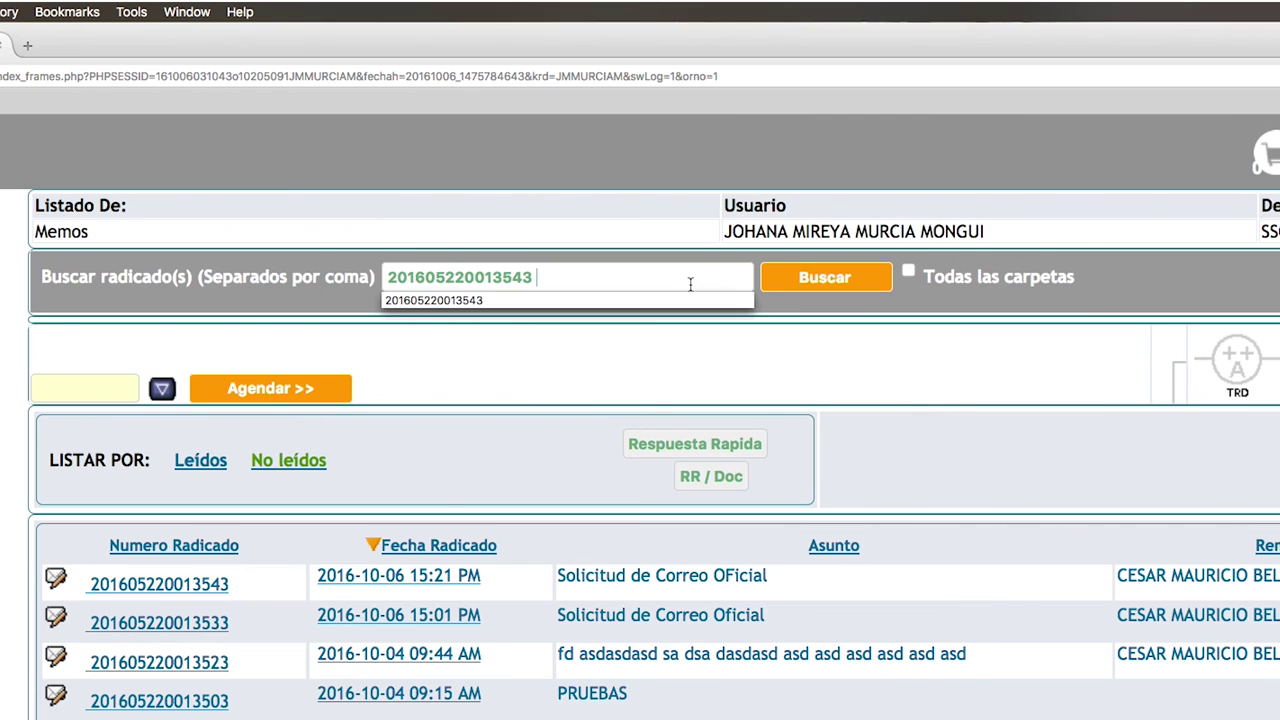
{"action": "left_click", "coordinate": [814, 277]}
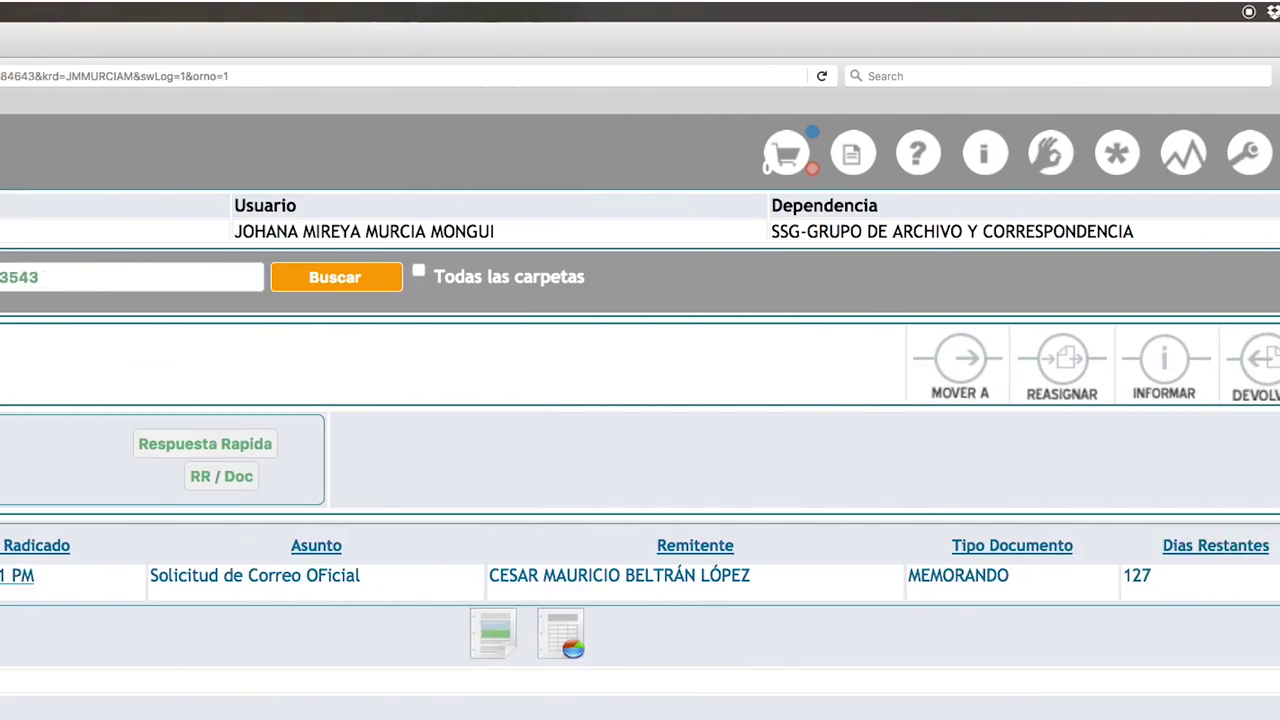
{"action": "left_click", "coordinate": [1243, 585]}
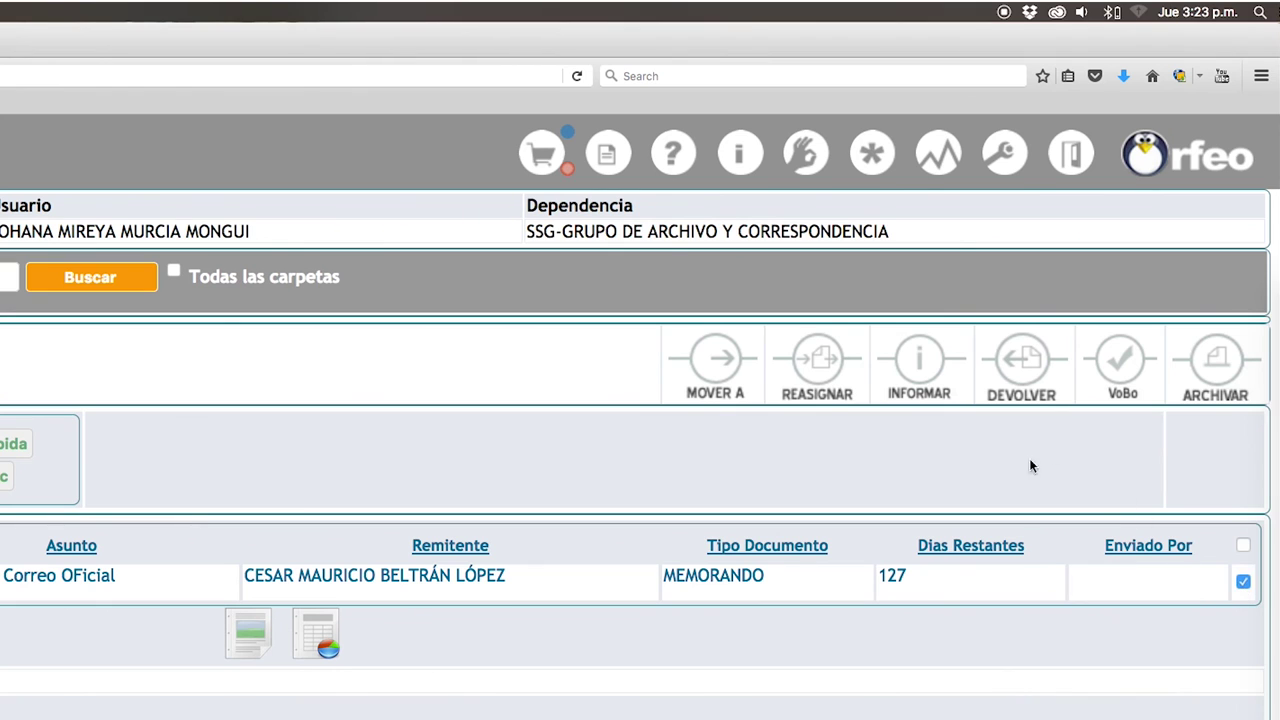
Step: Reassign it to Subdirección de Gestión de Sistemas de Información with note 'Para su trámite pertinente', then log out
{"action": "left_click", "coordinate": [833, 378]}
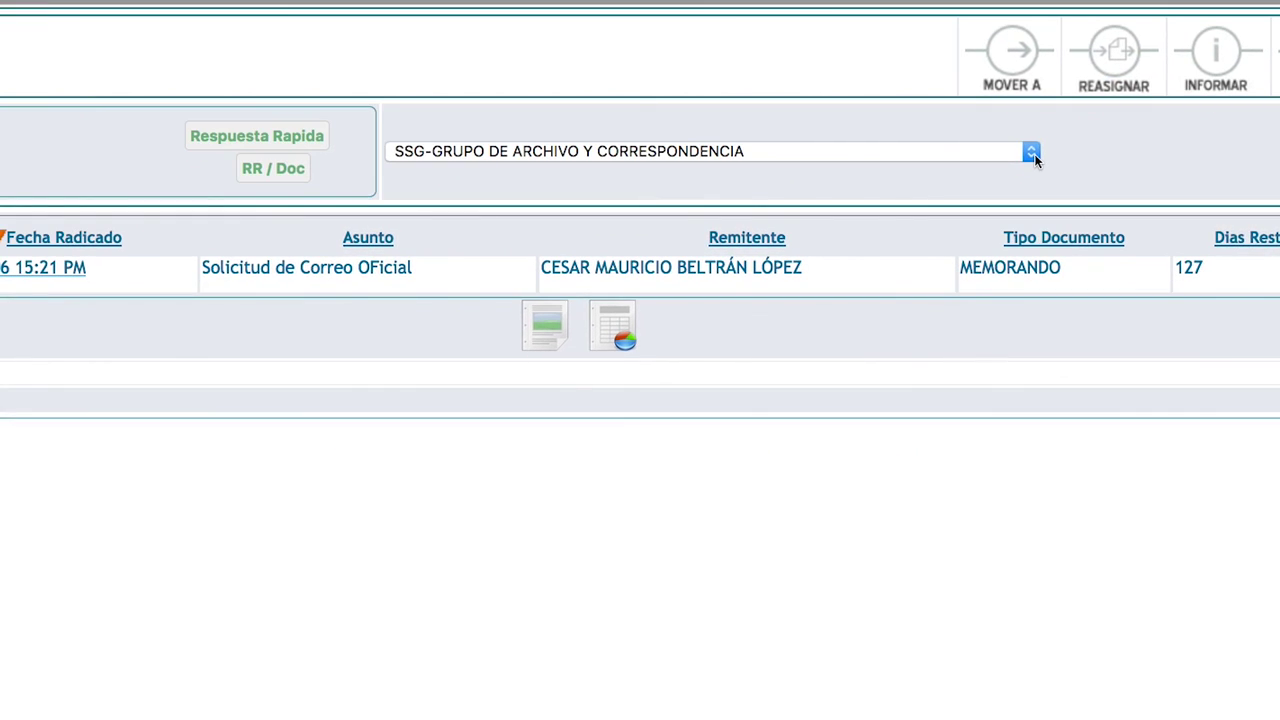
{"action": "left_click", "coordinate": [1031, 153]}
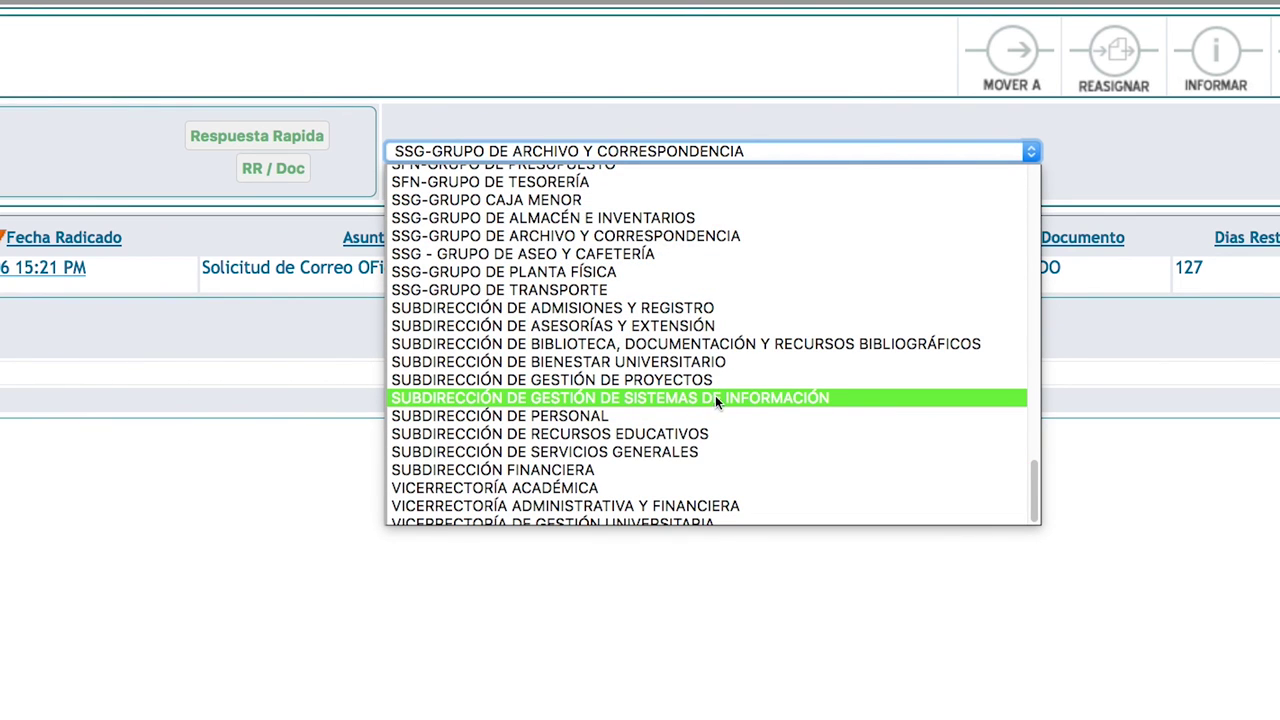
{"action": "left_click", "coordinate": [718, 401]}
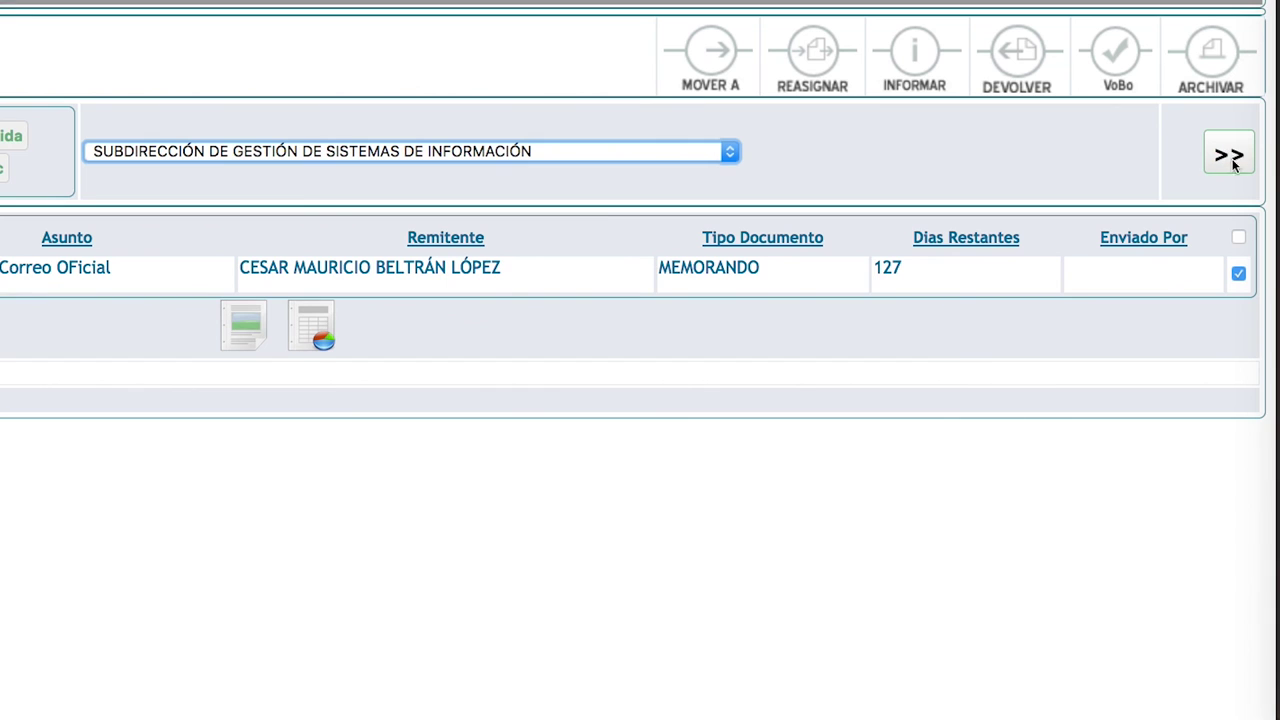
{"action": "left_click", "coordinate": [1229, 155]}
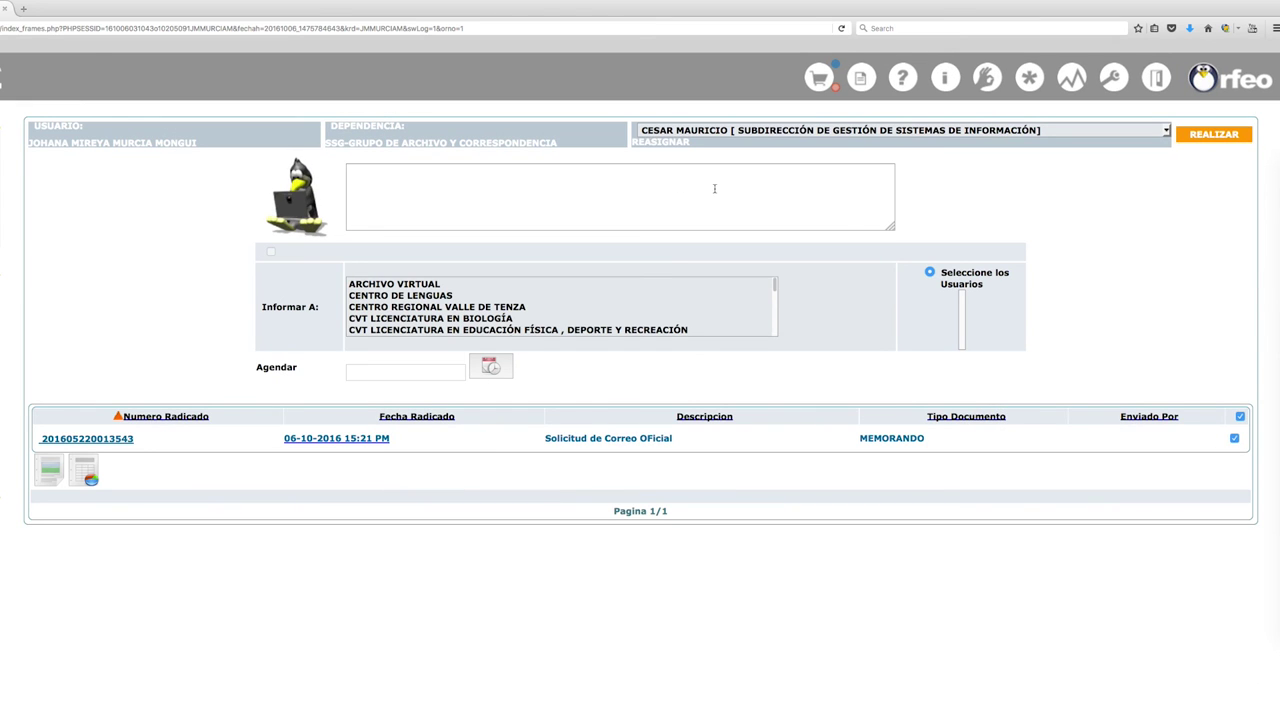
{"action": "left_click", "coordinate": [788, 195]}
{"action": "type", "text": "Para su trámite pertinente"}
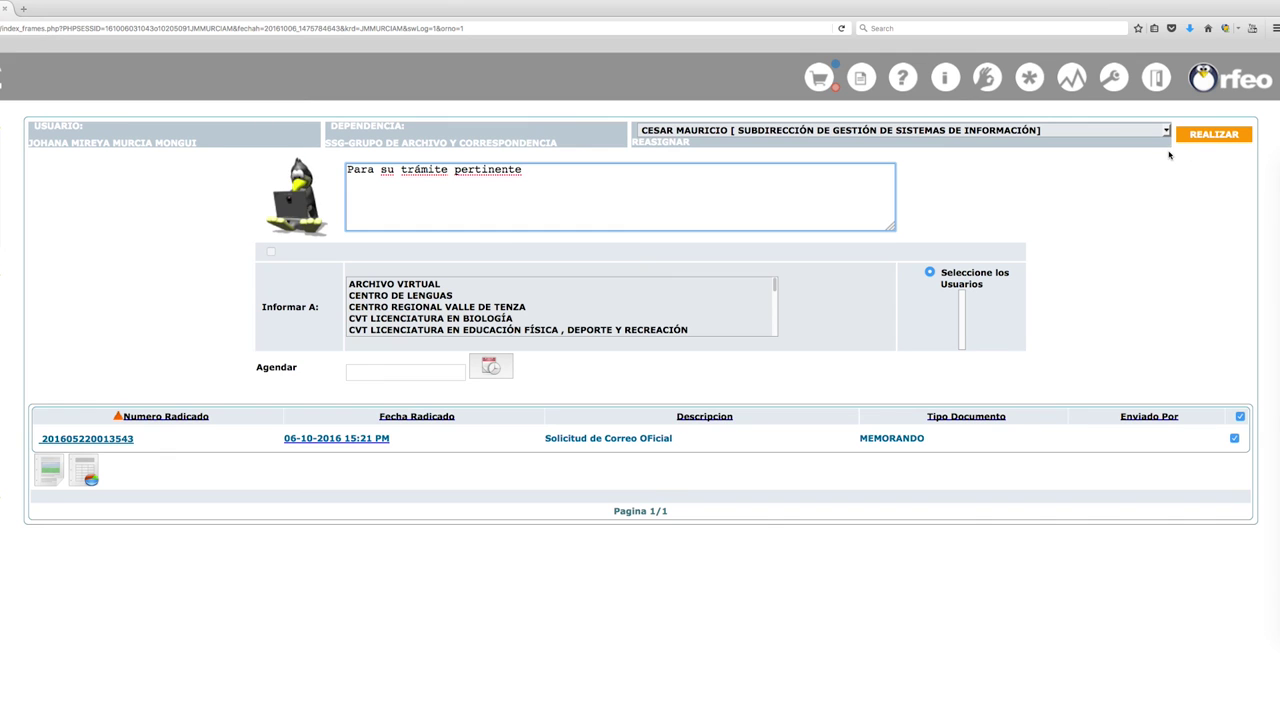
{"action": "left_click", "coordinate": [1213, 134]}
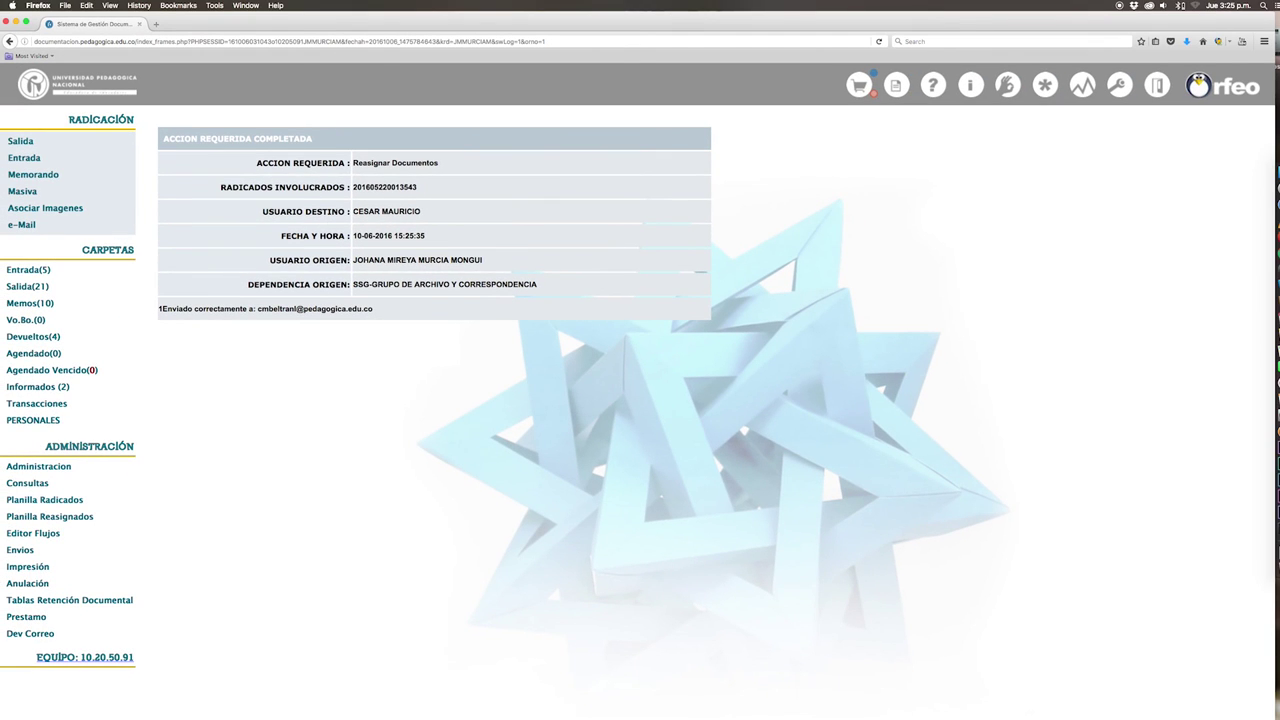
{"action": "left_click", "coordinate": [1157, 88]}
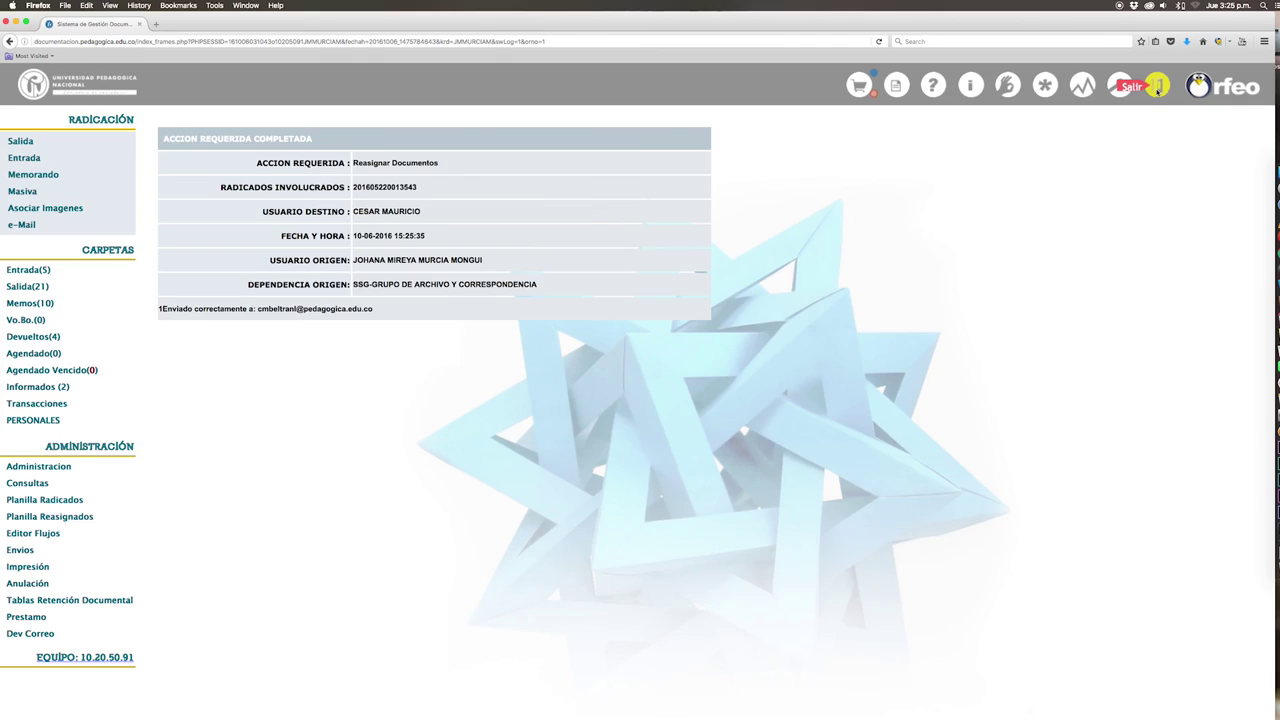